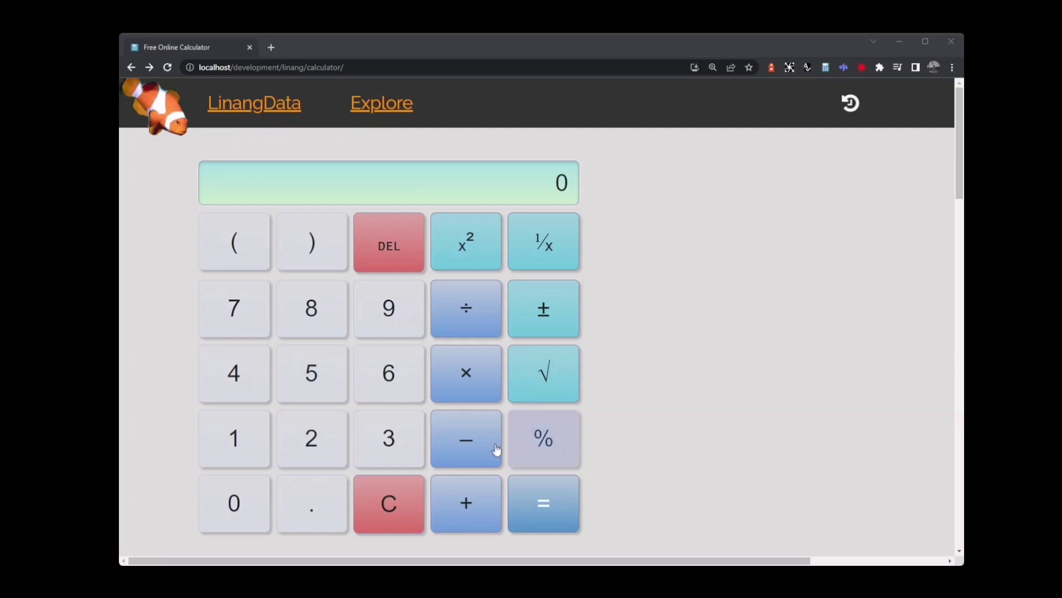
# Compute 8 + 16 = 24, then clear the display to 0
pyautogui.click(324, 317)
pyautogui.click(459, 500)
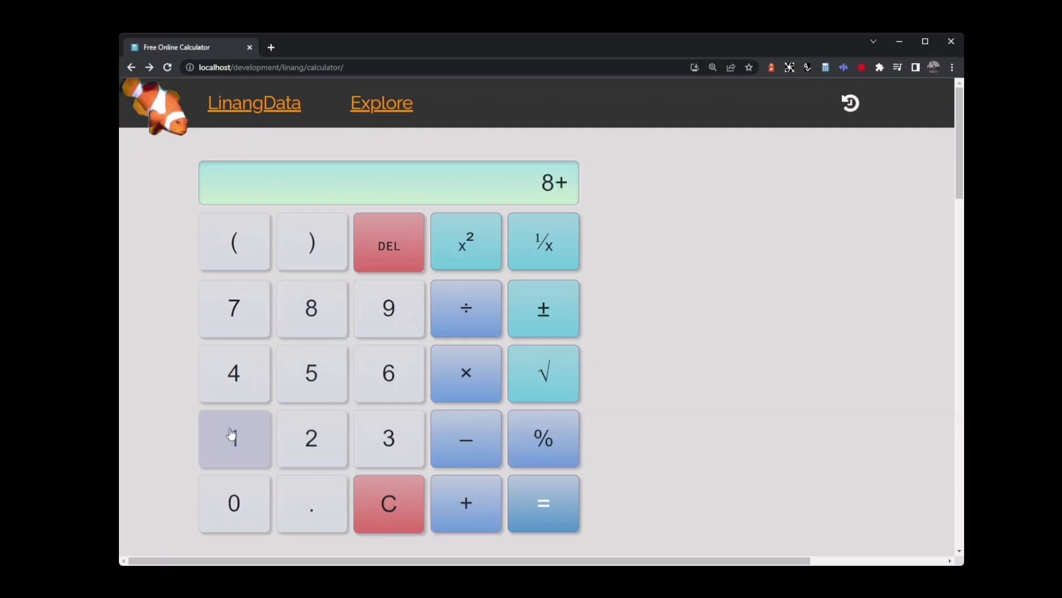
pyautogui.click(233, 434)
pyautogui.click(376, 395)
pyautogui.click(540, 500)
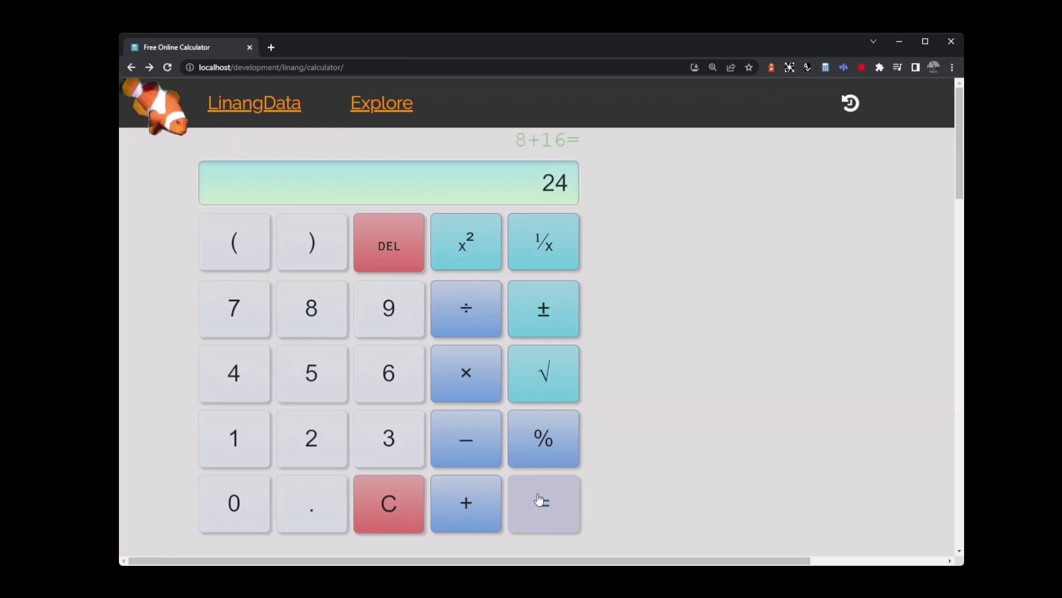
pyautogui.click(407, 505)
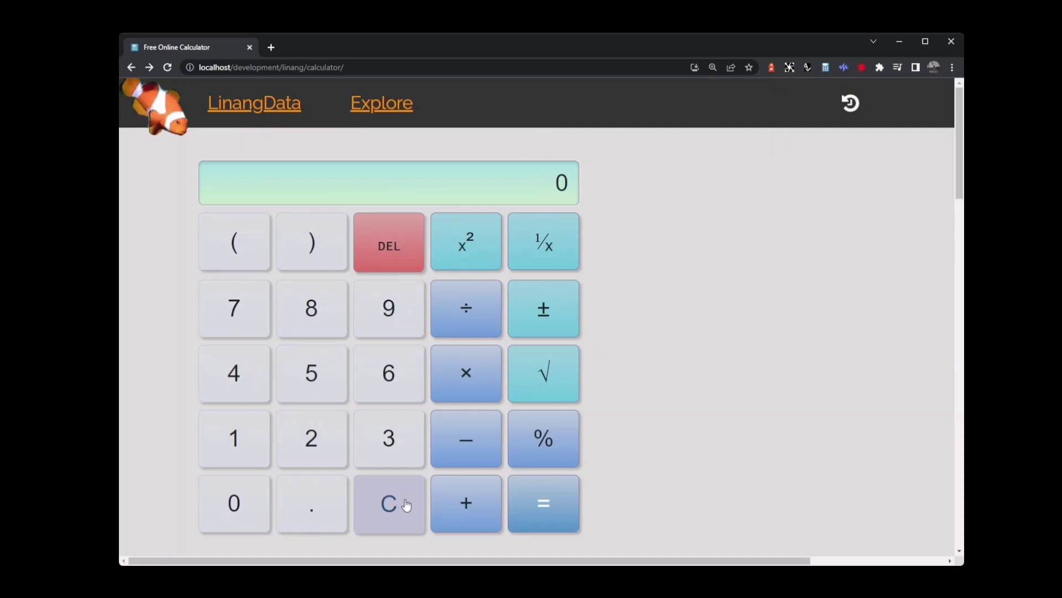
# Compute 12 − 4 = 8, then clear back to 0
pyautogui.click(256, 451)
pyautogui.click(312, 451)
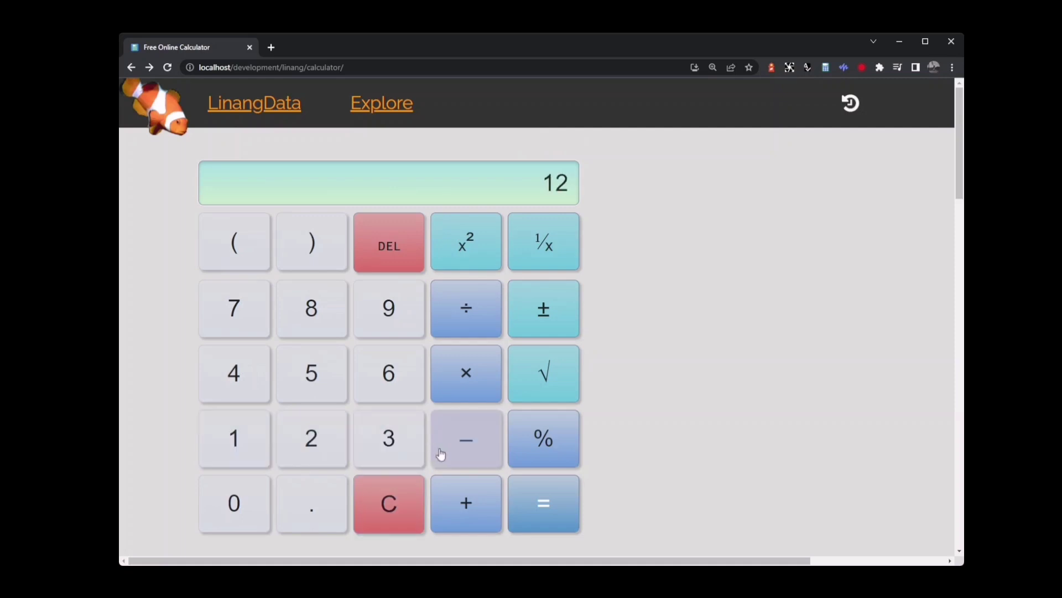
pyautogui.click(441, 455)
pyautogui.click(265, 384)
pyautogui.click(542, 513)
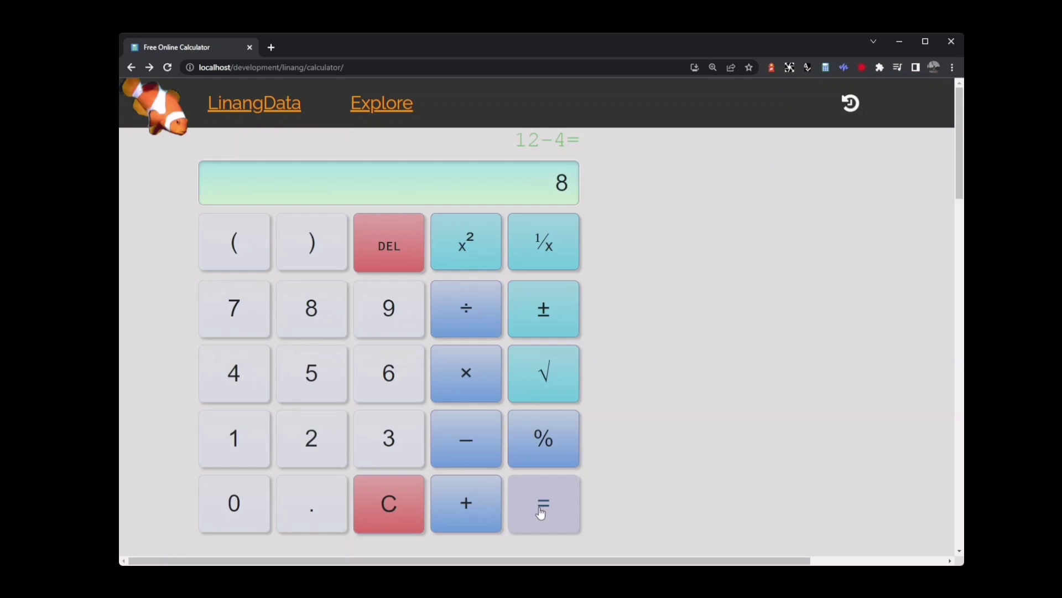
pyautogui.click(400, 502)
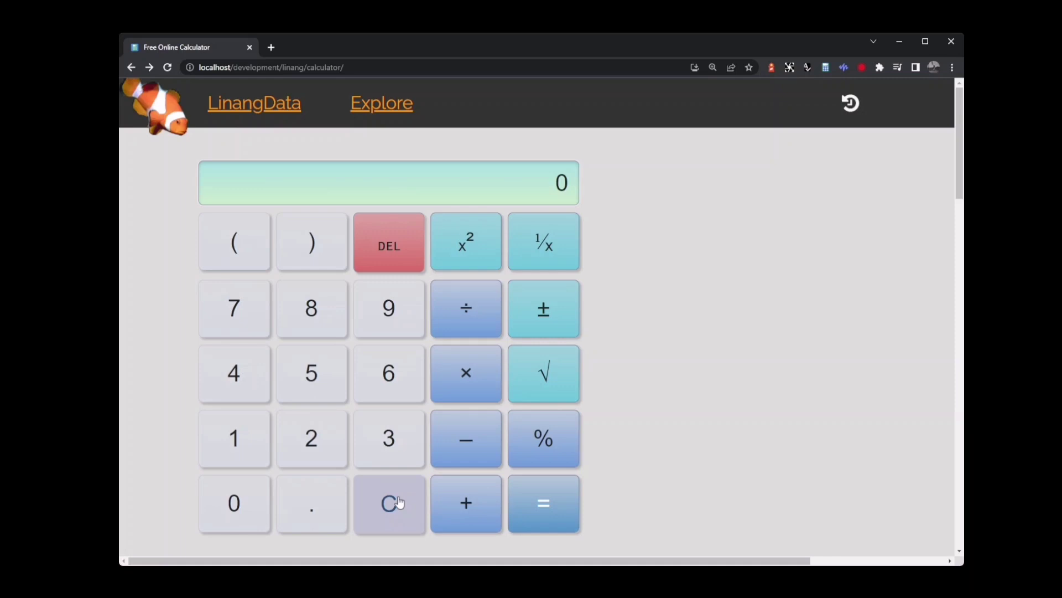
# Compute 6 × 6 = 36, then clear the display to 0
pyautogui.click(391, 391)
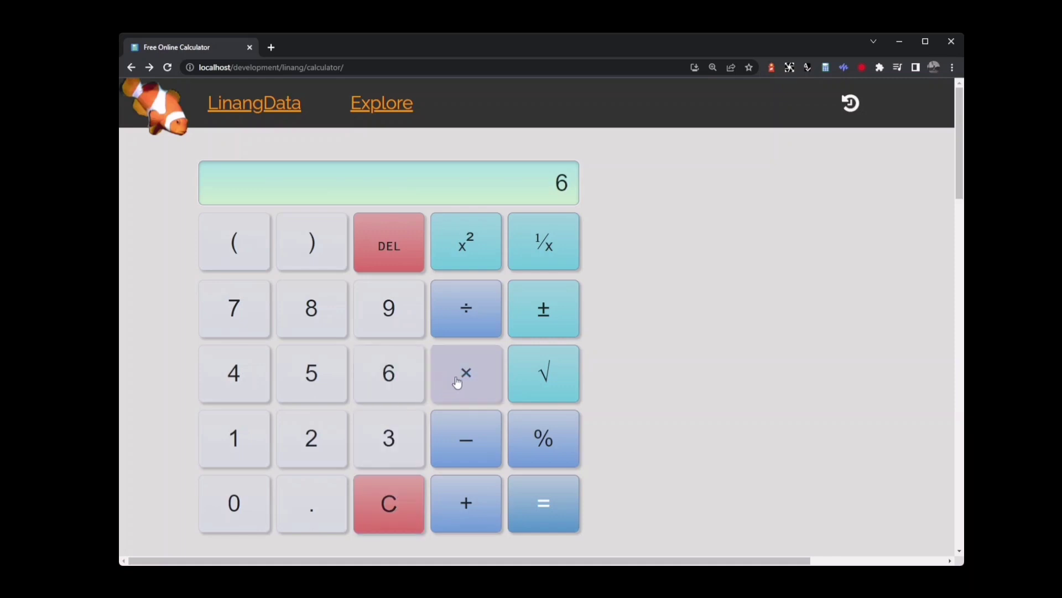
pyautogui.click(460, 379)
pyautogui.click(410, 381)
pyautogui.click(558, 520)
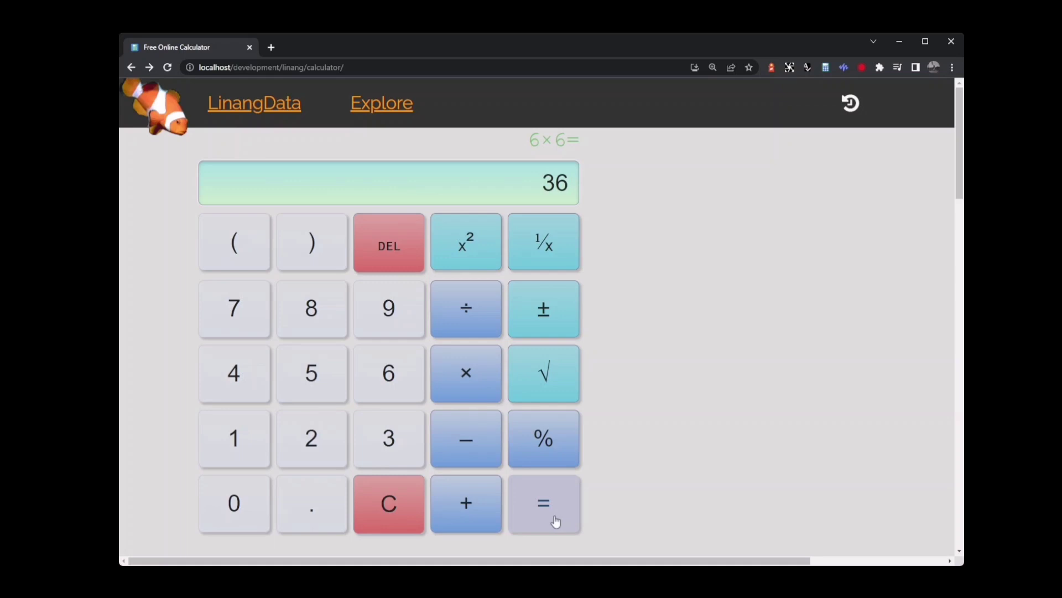
pyautogui.click(414, 508)
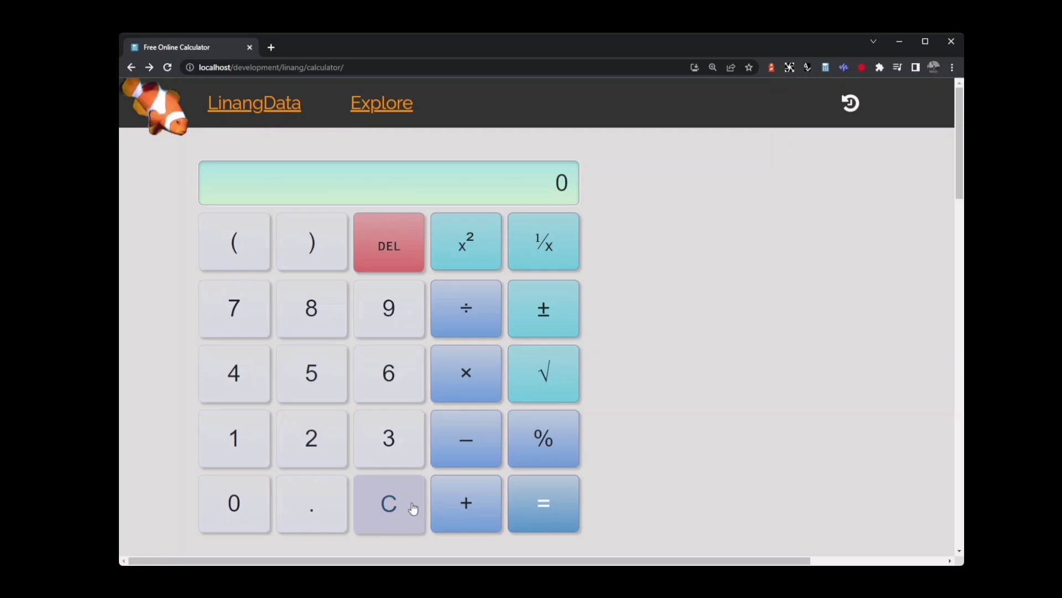
# Compute 12 ÷ 2 = 6, then clear back to 0
pyautogui.click(237, 443)
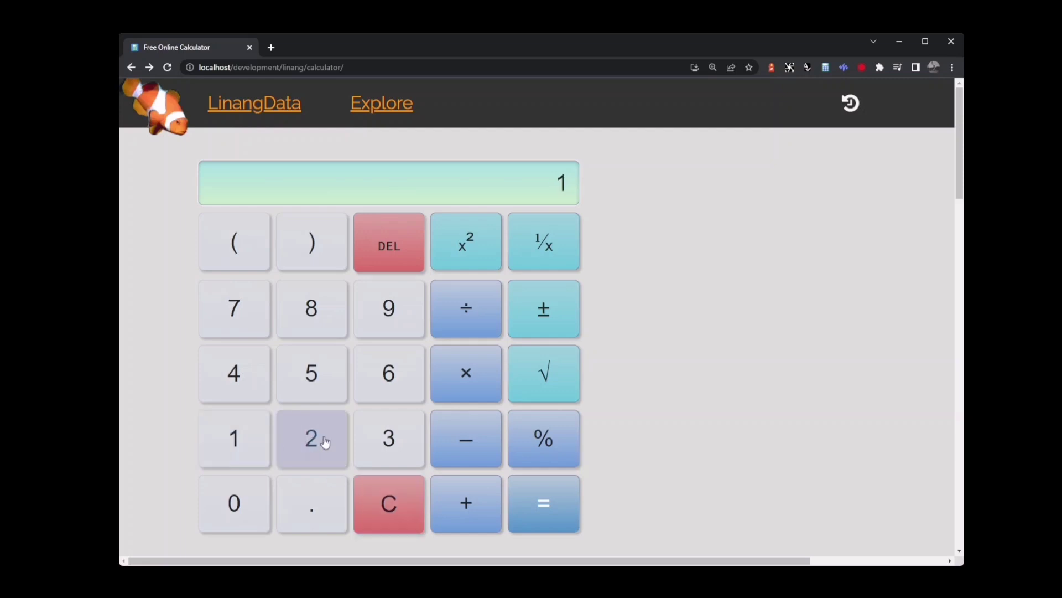
pyautogui.click(326, 443)
pyautogui.click(452, 313)
pyautogui.click(325, 428)
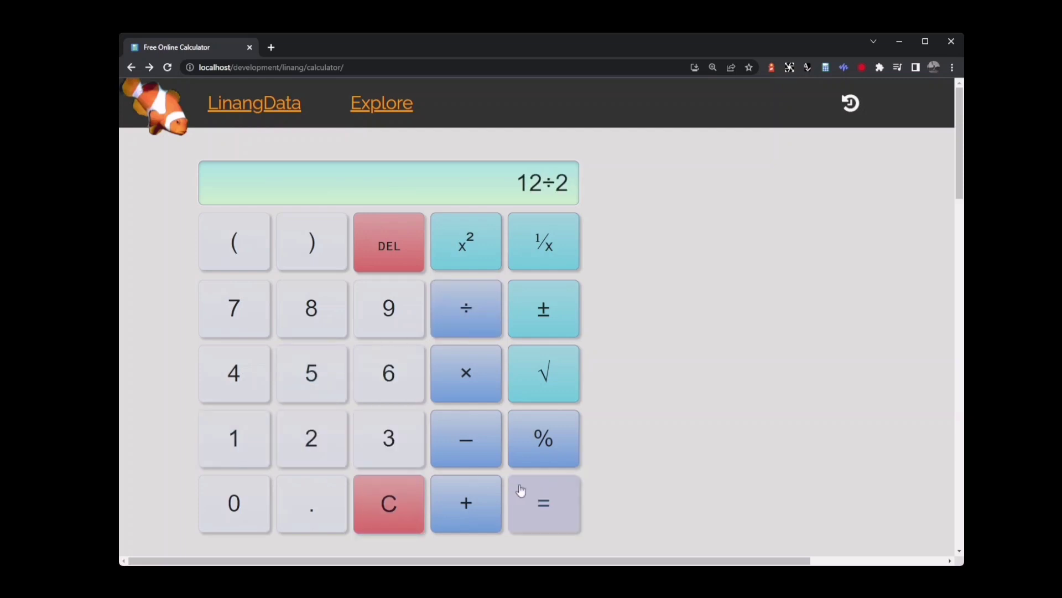
pyautogui.click(531, 498)
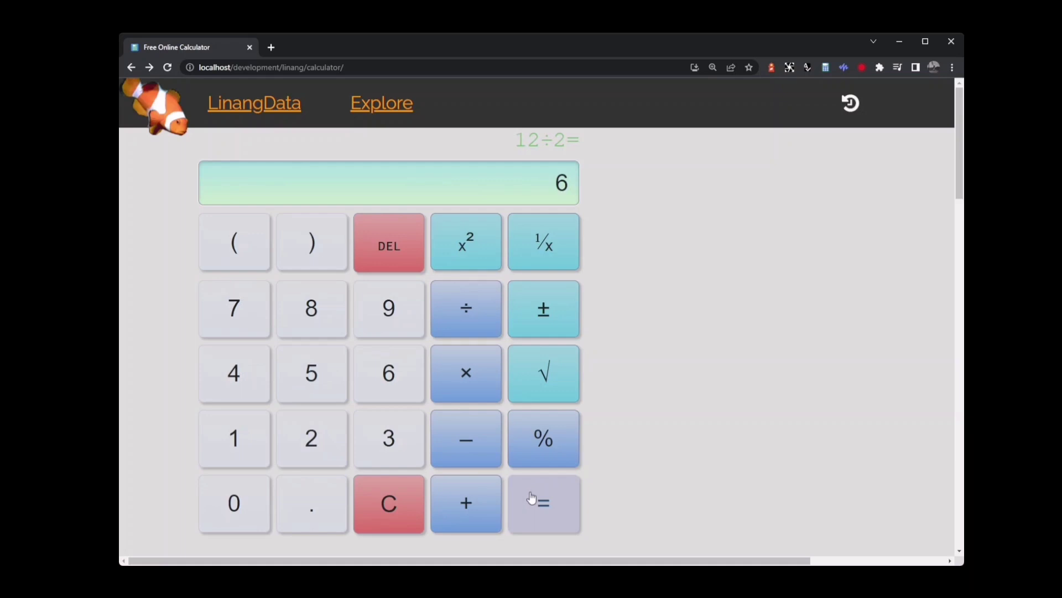
pyautogui.click(413, 501)
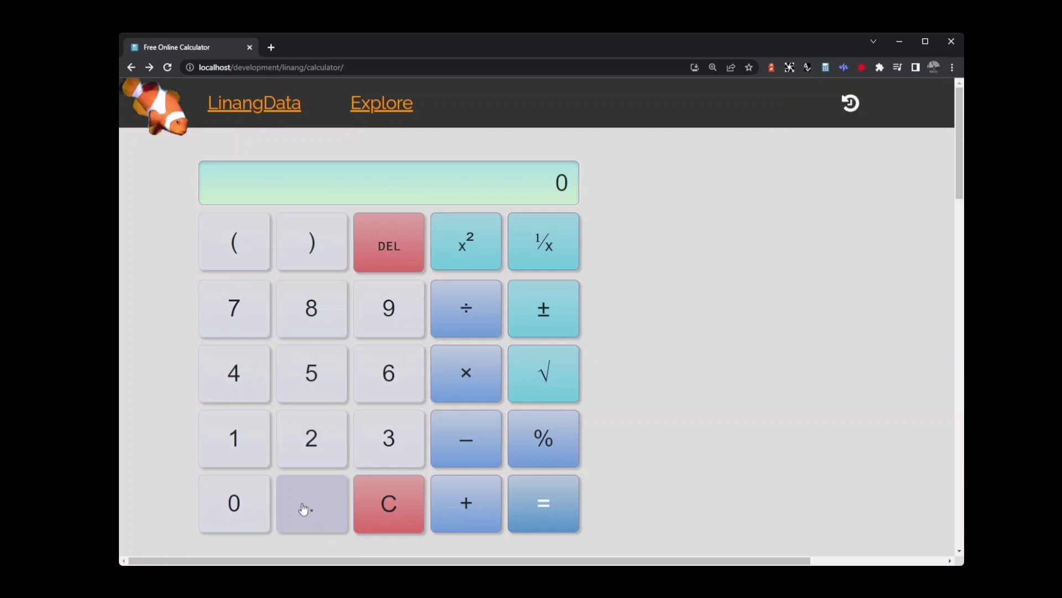
# Compute 10.5 + 6, then clear the result to 0
pyautogui.click(261, 456)
pyautogui.click(253, 489)
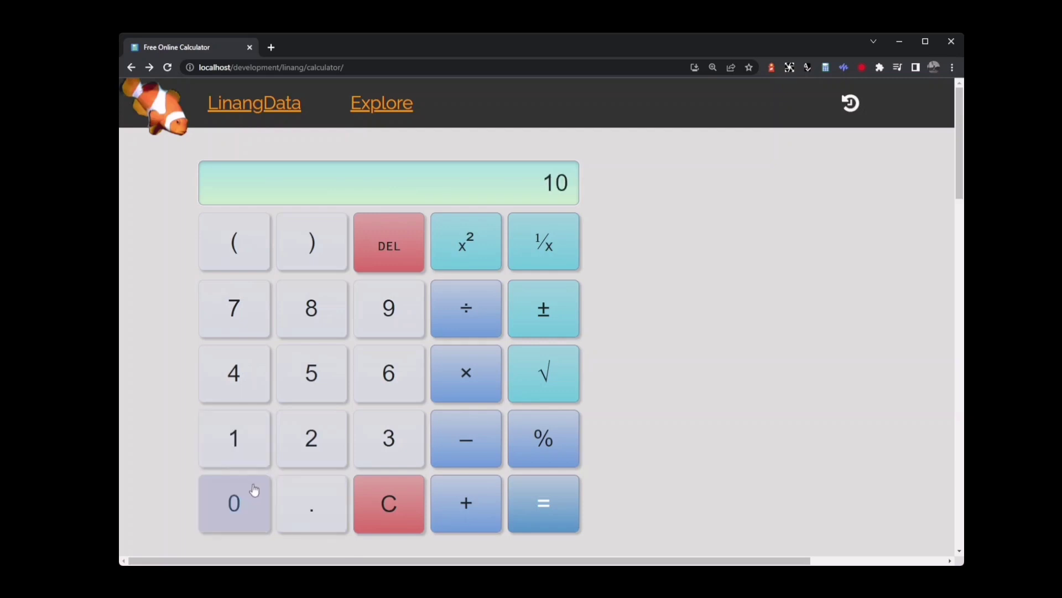
pyautogui.click(304, 496)
pyautogui.click(308, 396)
pyautogui.click(467, 498)
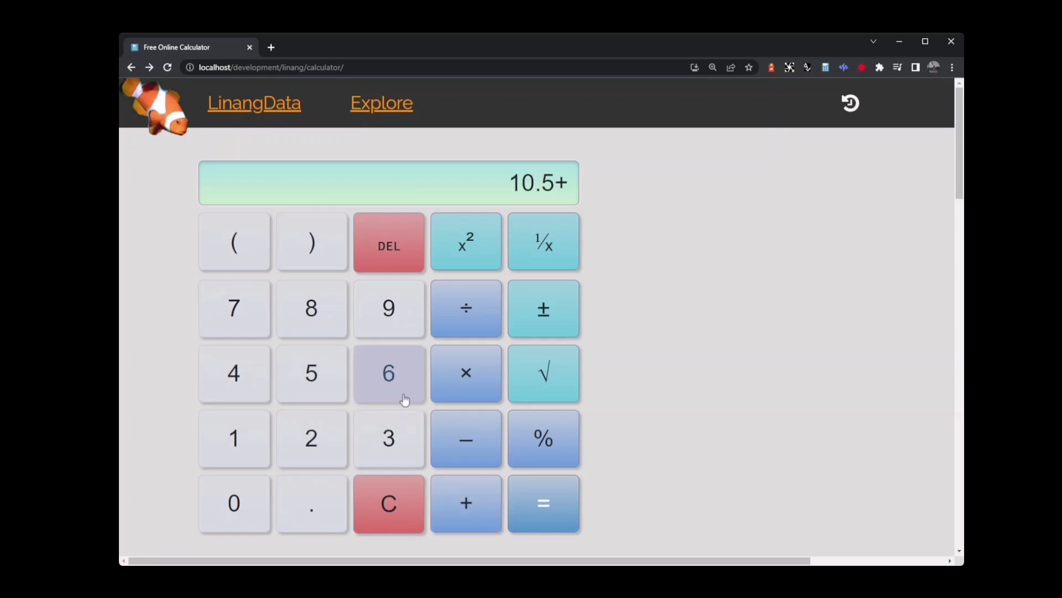
pyautogui.click(403, 397)
pyautogui.click(543, 501)
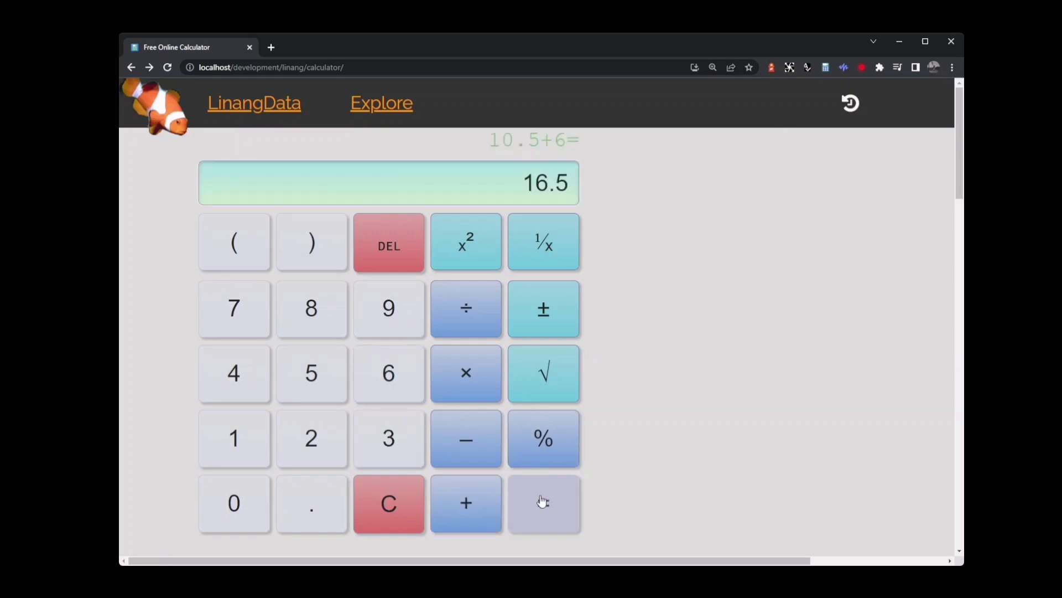
pyautogui.click(400, 513)
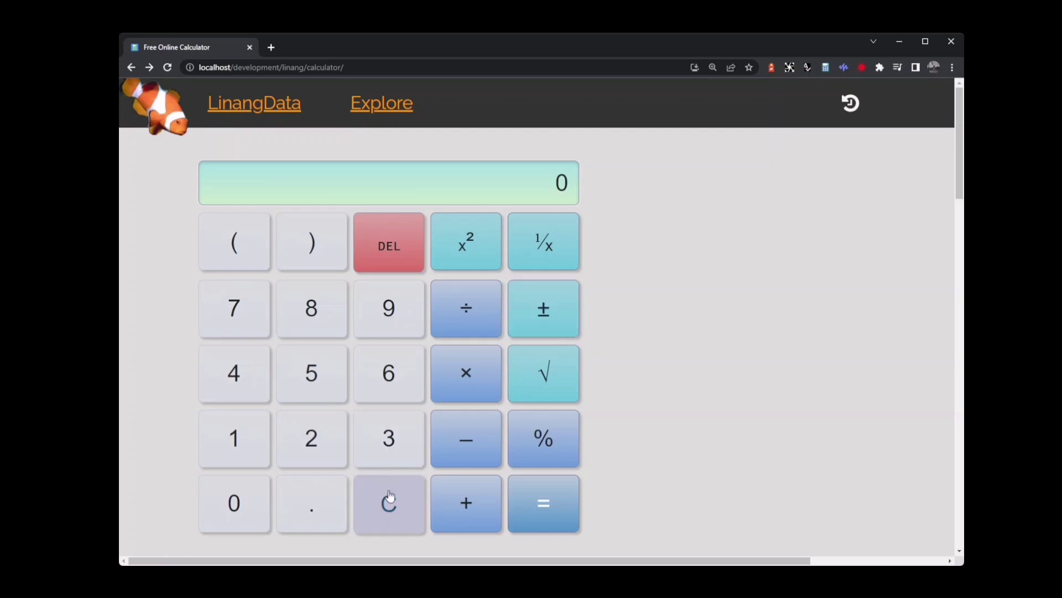
# Compute 12 + (−5) = 7 using ±, then toggle the answer to −7
pyautogui.click(223, 434)
pyautogui.click(293, 443)
pyautogui.click(457, 505)
pyautogui.click(328, 392)
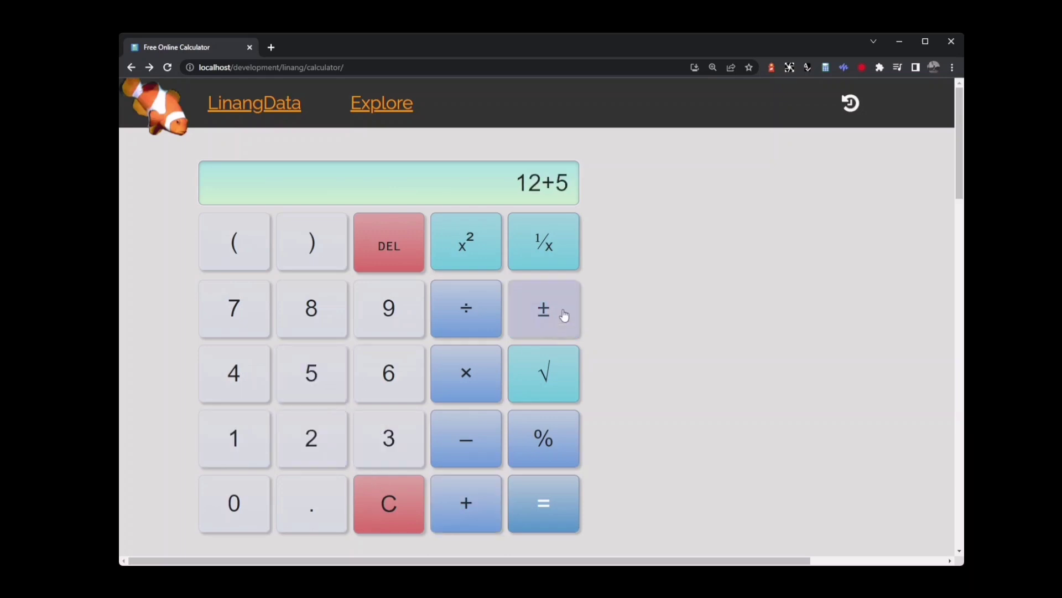
pyautogui.click(552, 314)
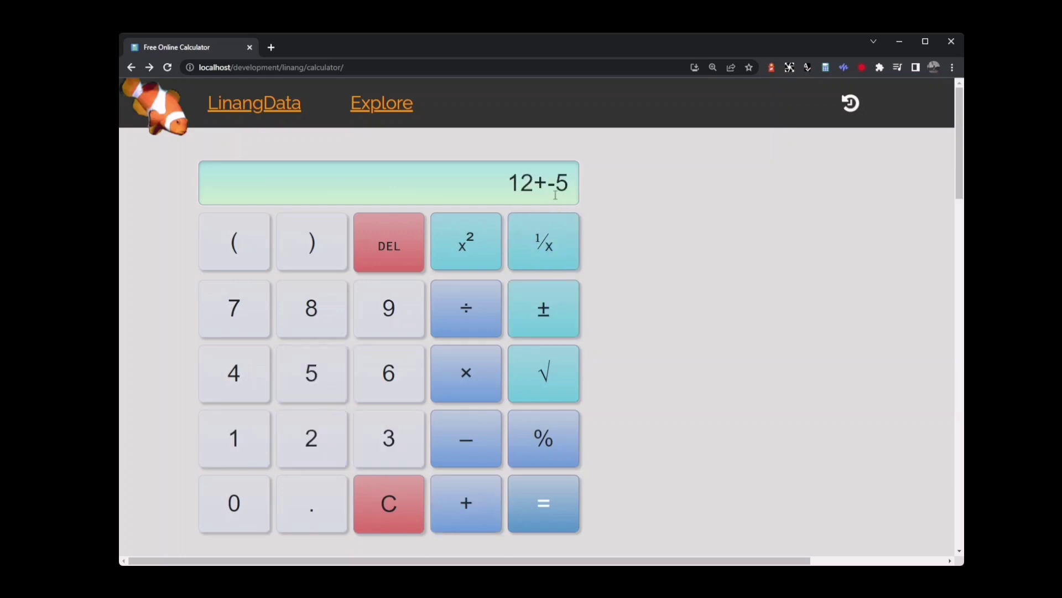
pyautogui.click(564, 509)
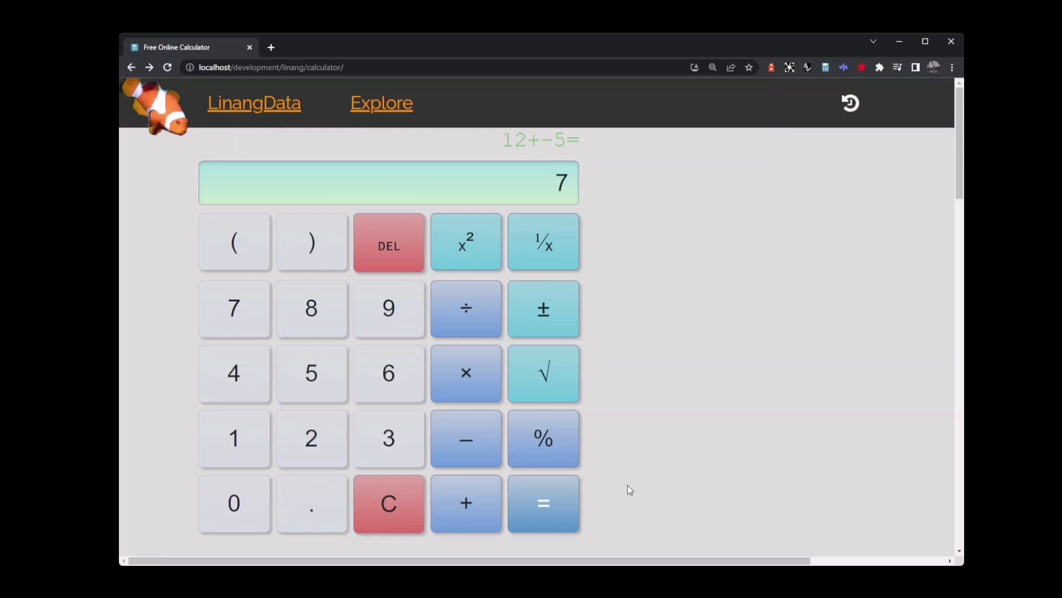
pyautogui.click(557, 326)
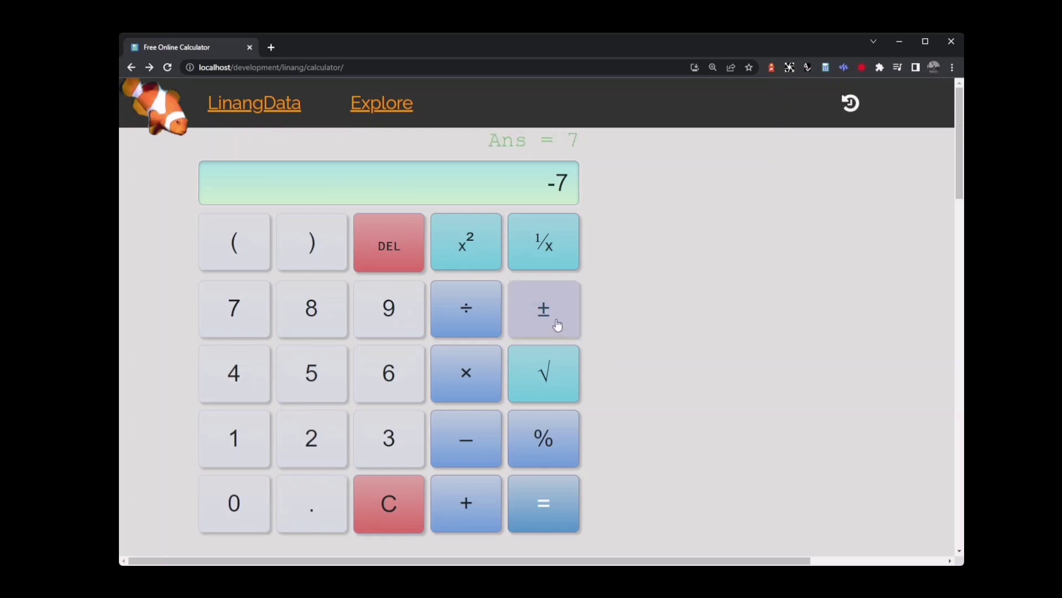
pyautogui.click(558, 326)
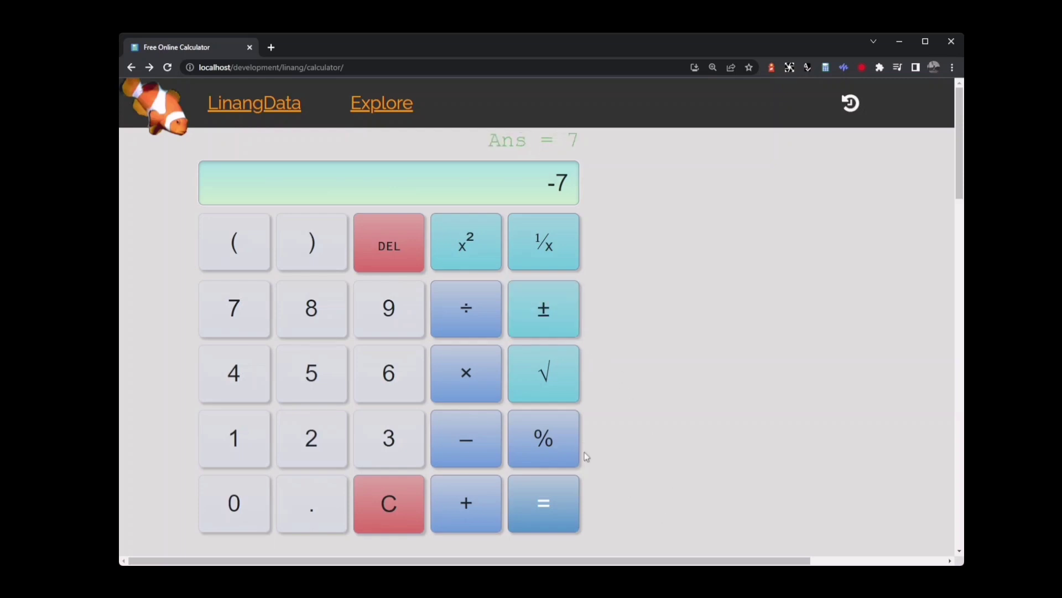
# Clear, compute 12 − 8 = 4 after deleting a mistyped 9, then clear again
pyautogui.click(406, 504)
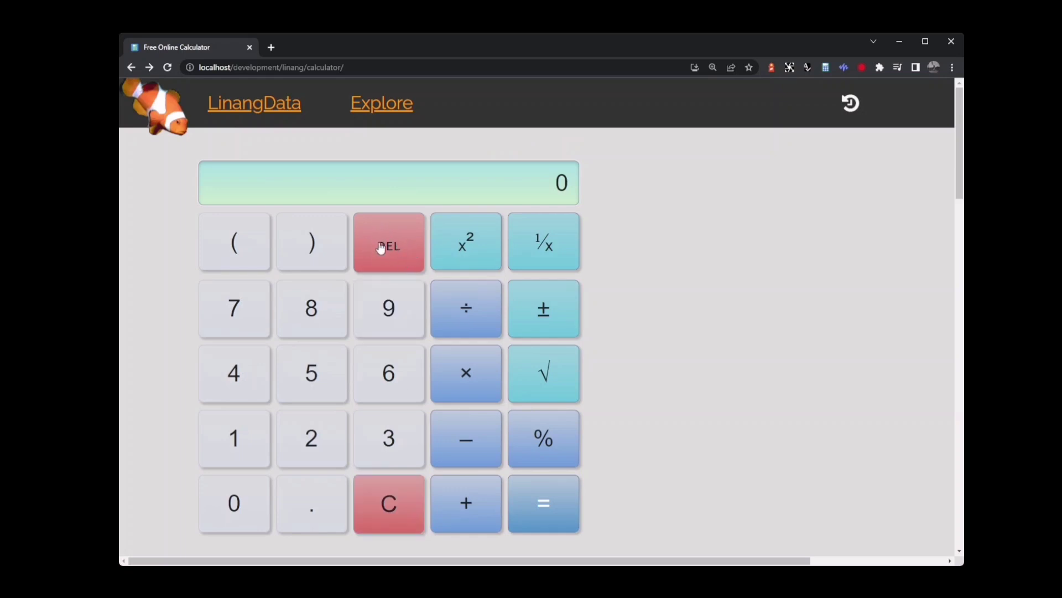
pyautogui.click(251, 444)
pyautogui.click(310, 438)
pyautogui.click(441, 450)
pyautogui.click(397, 328)
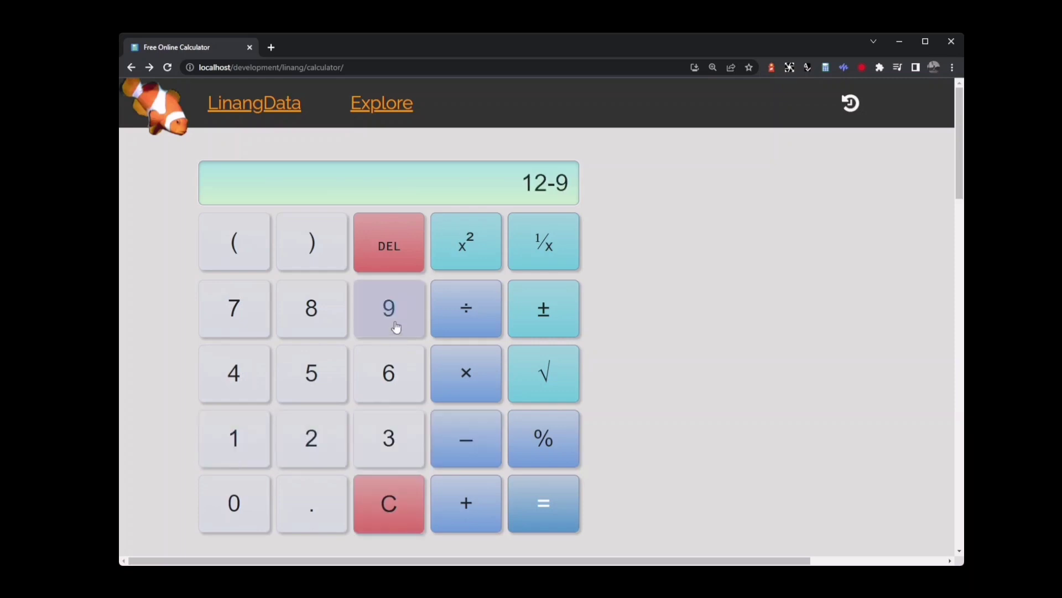
pyautogui.click(390, 249)
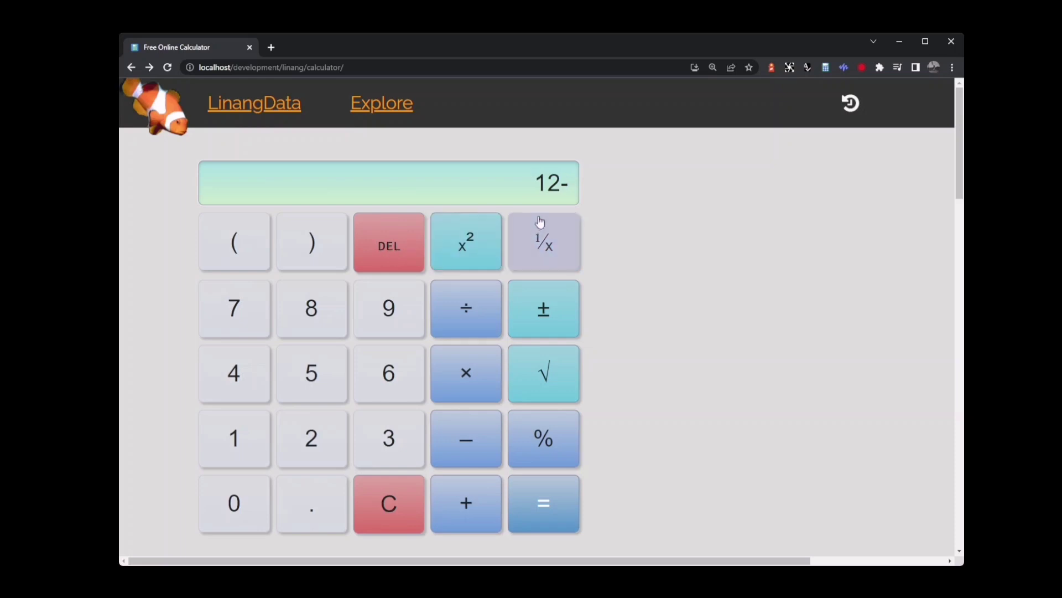
pyautogui.click(323, 301)
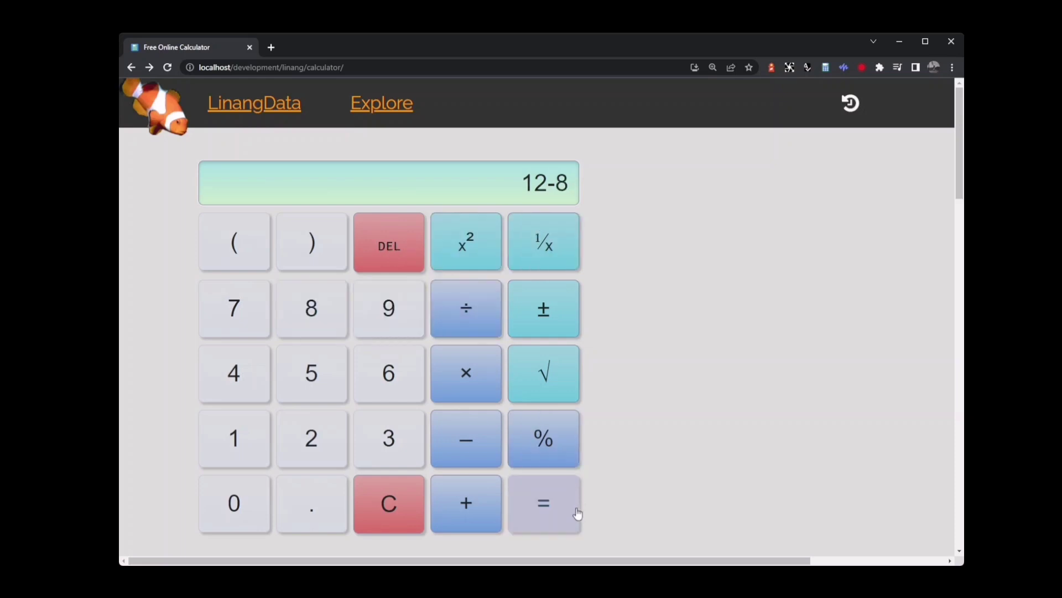
pyautogui.click(546, 517)
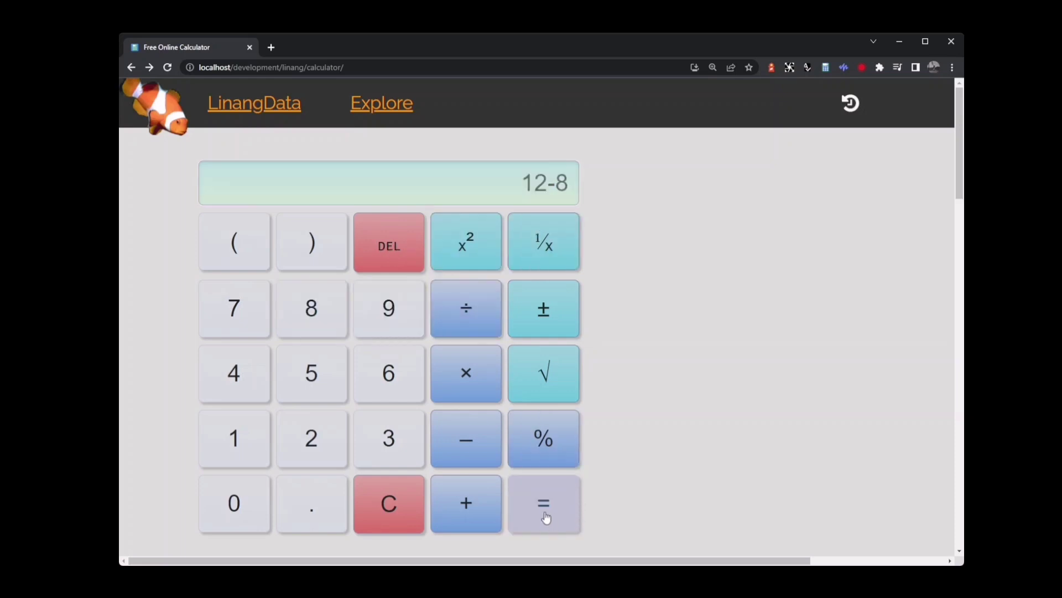
pyautogui.click(404, 513)
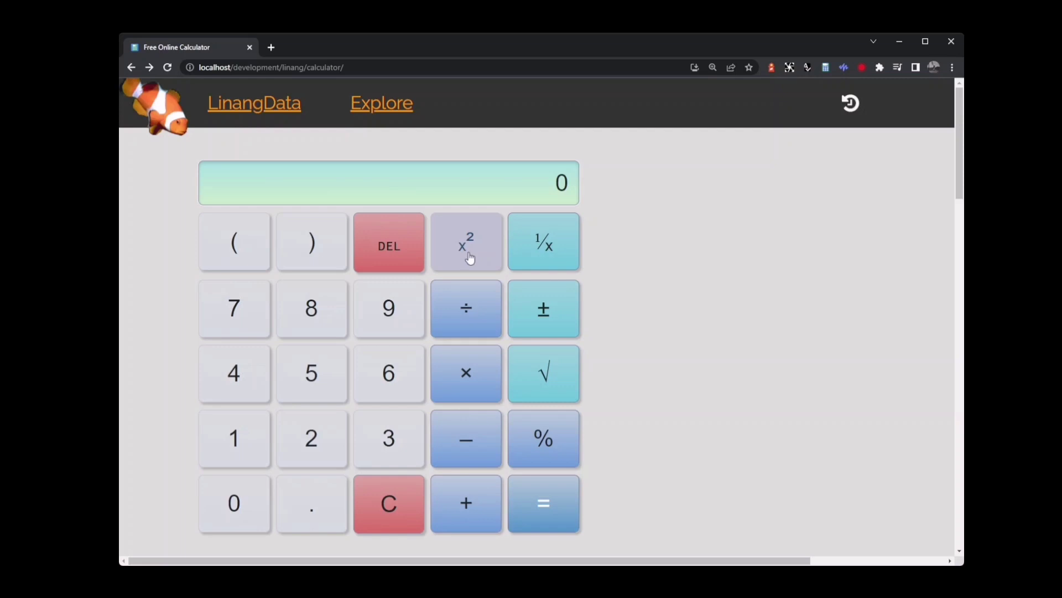
# Square 10 with x² to get 100, then clear back to 0
pyautogui.click(260, 445)
pyautogui.click(248, 495)
pyautogui.click(486, 239)
pyautogui.click(573, 507)
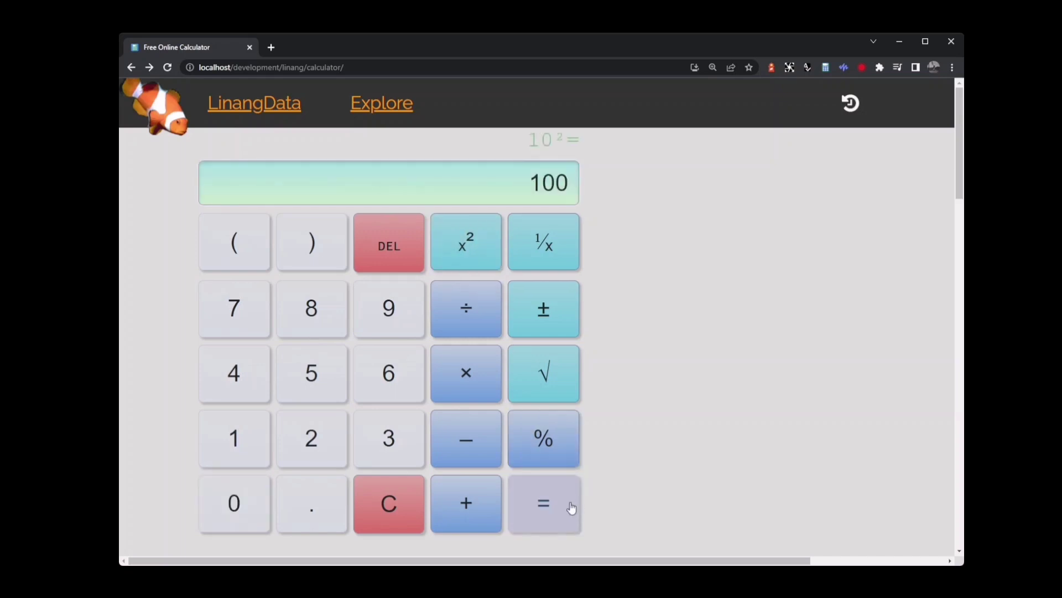
pyautogui.click(400, 509)
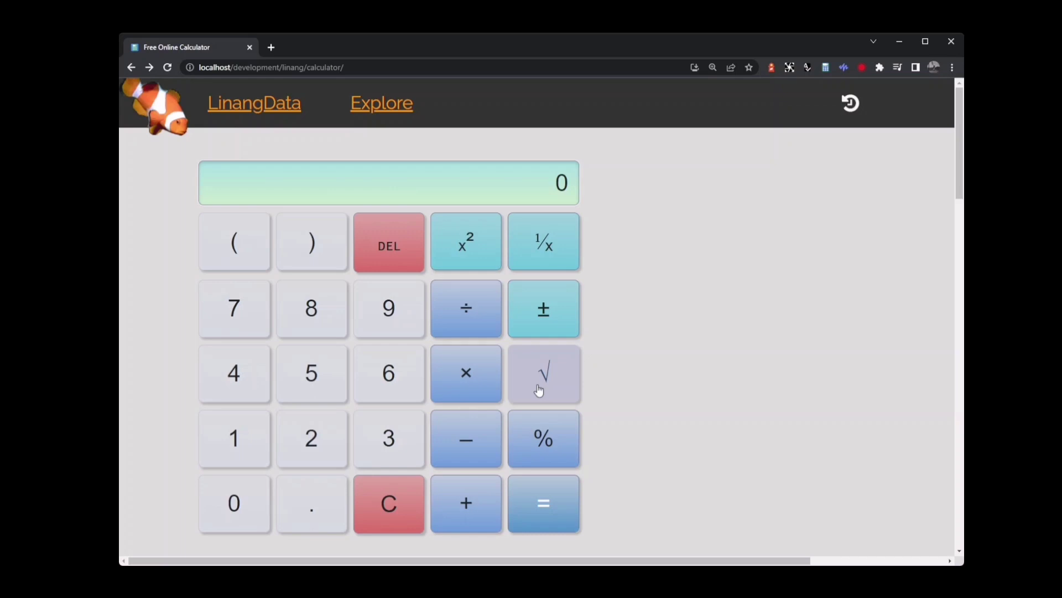
# Take √9 to get 3, then clear back to 0
pyautogui.click(393, 310)
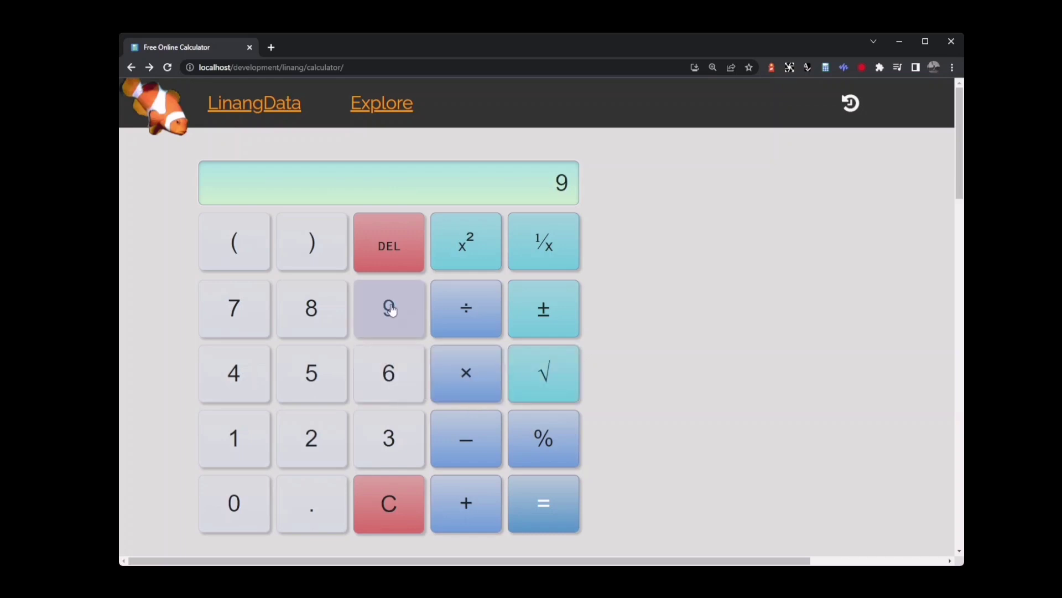
pyautogui.click(540, 373)
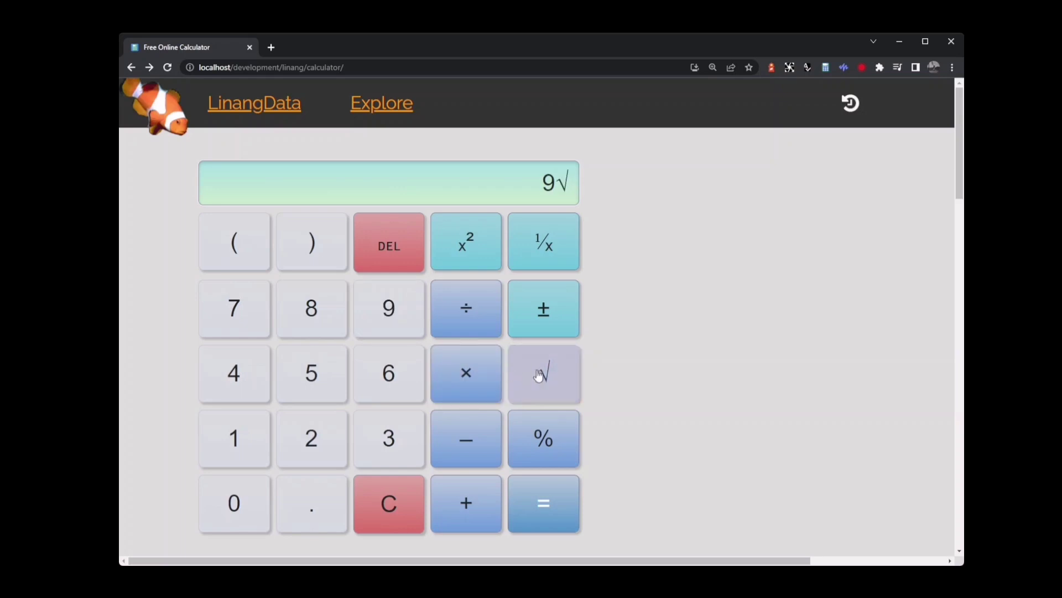
pyautogui.click(532, 501)
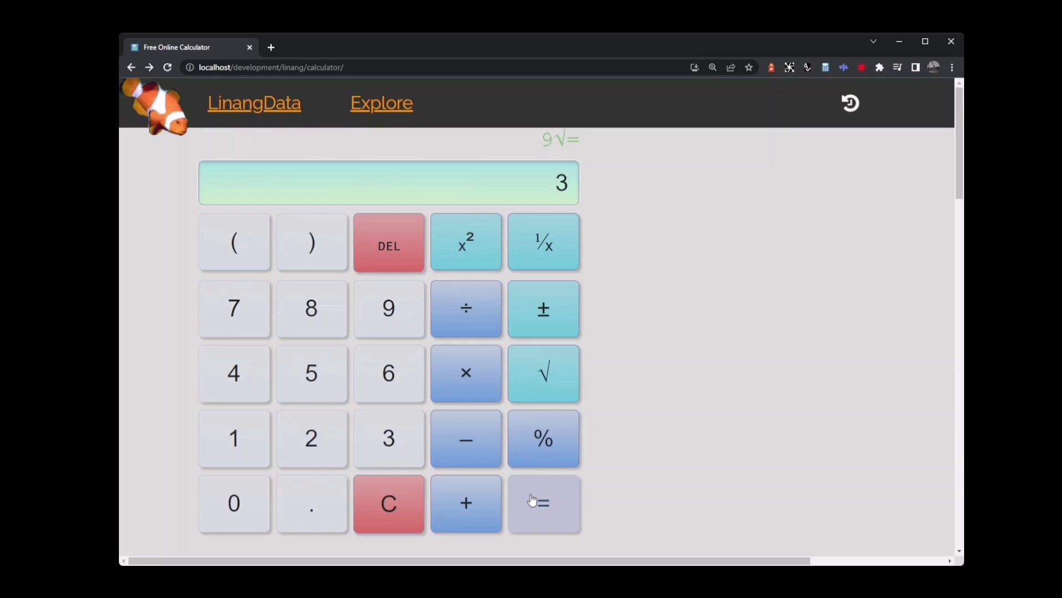
pyautogui.click(410, 499)
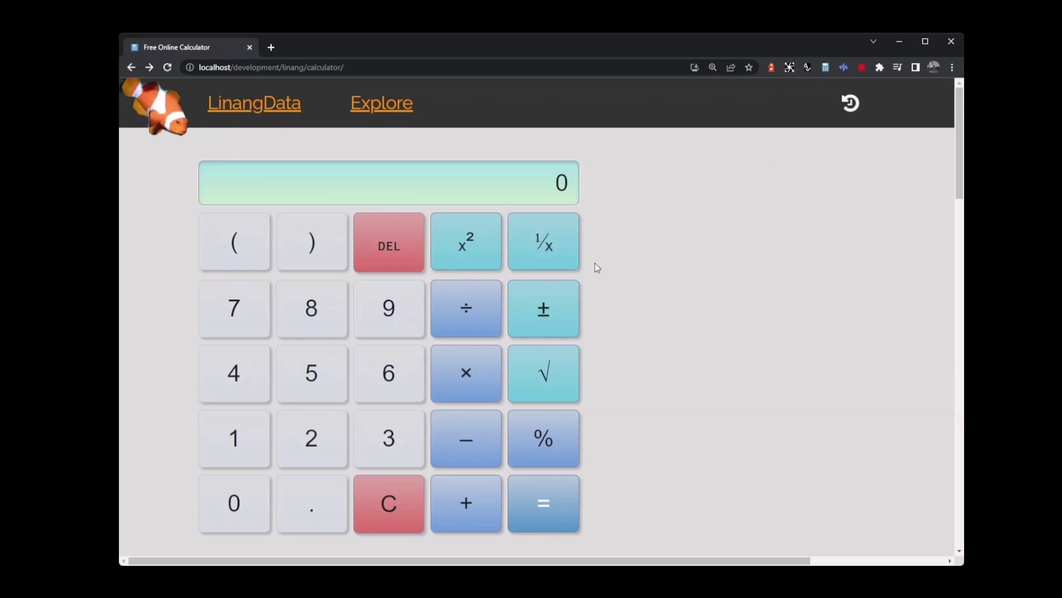
# Take 1/x of 2 to get 0.5, then clear back to 0
pyautogui.click(311, 438)
pyautogui.click(550, 260)
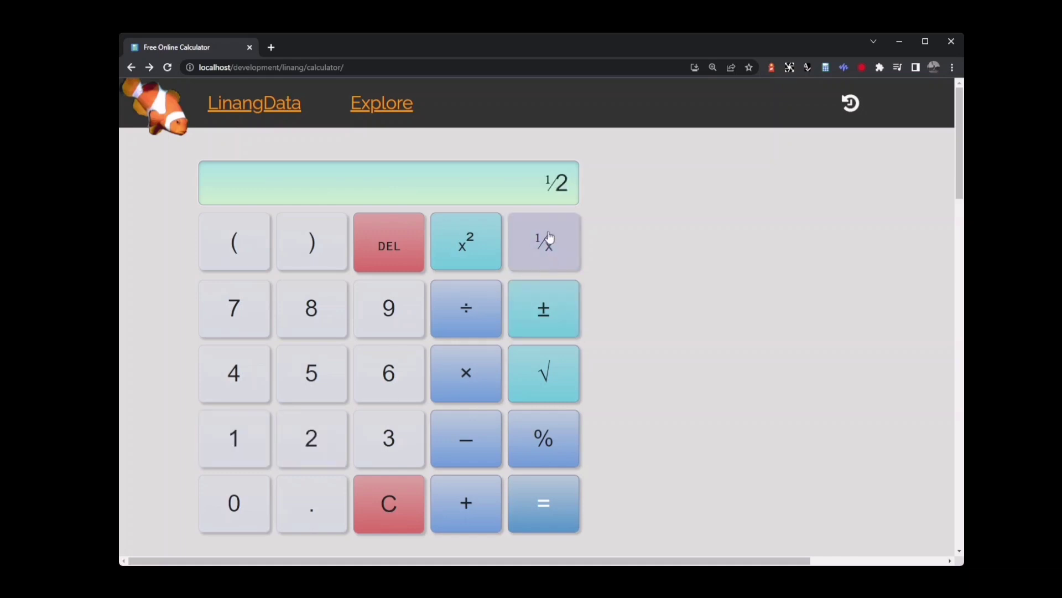
pyautogui.click(537, 518)
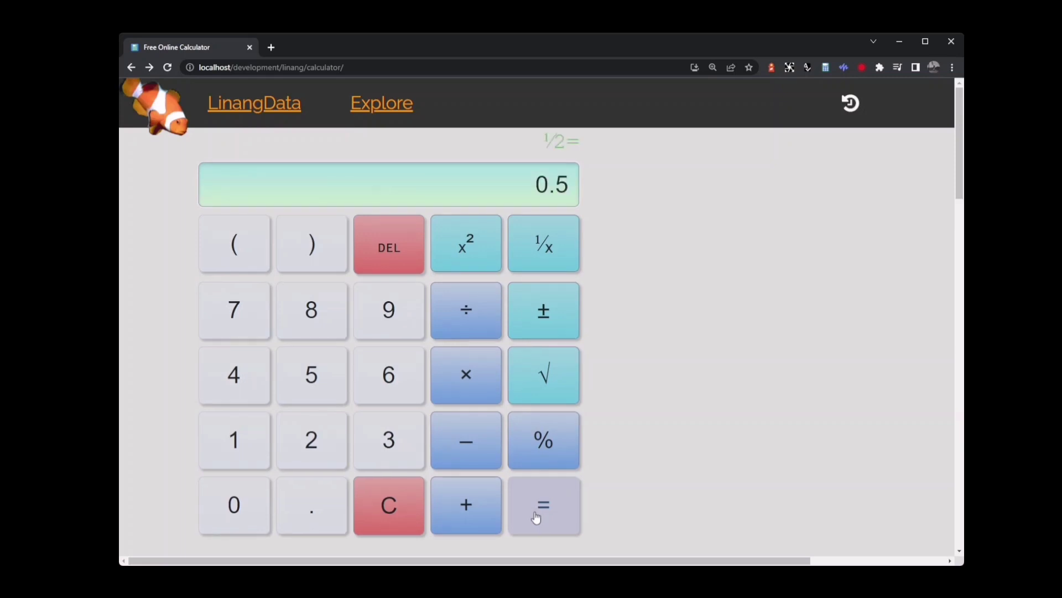
pyautogui.click(416, 510)
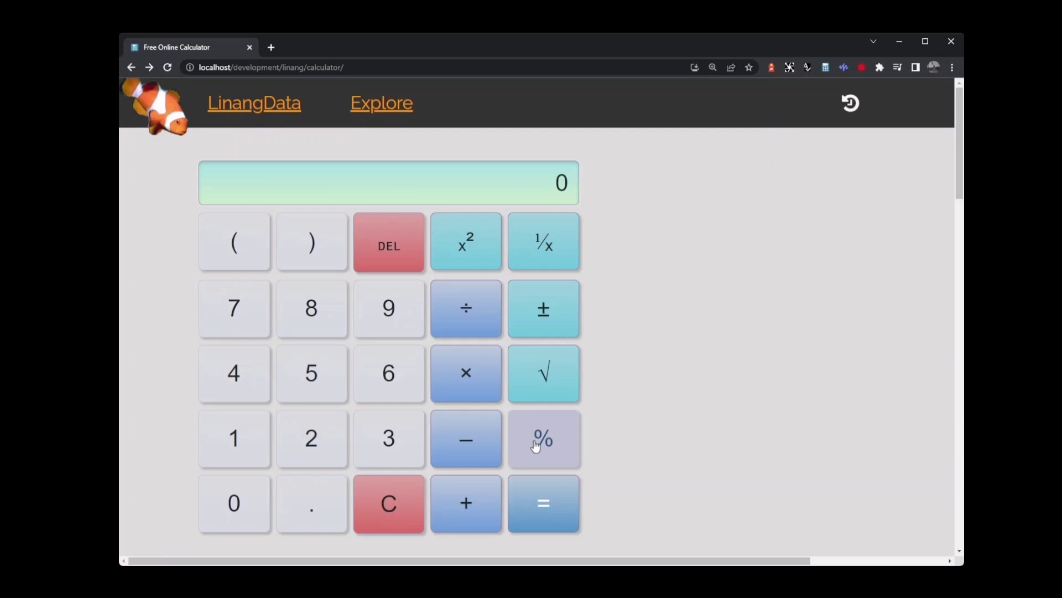
# Evaluate 20 % 12 to get 2.4, then clear back to 0
pyautogui.click(315, 445)
pyautogui.click(250, 504)
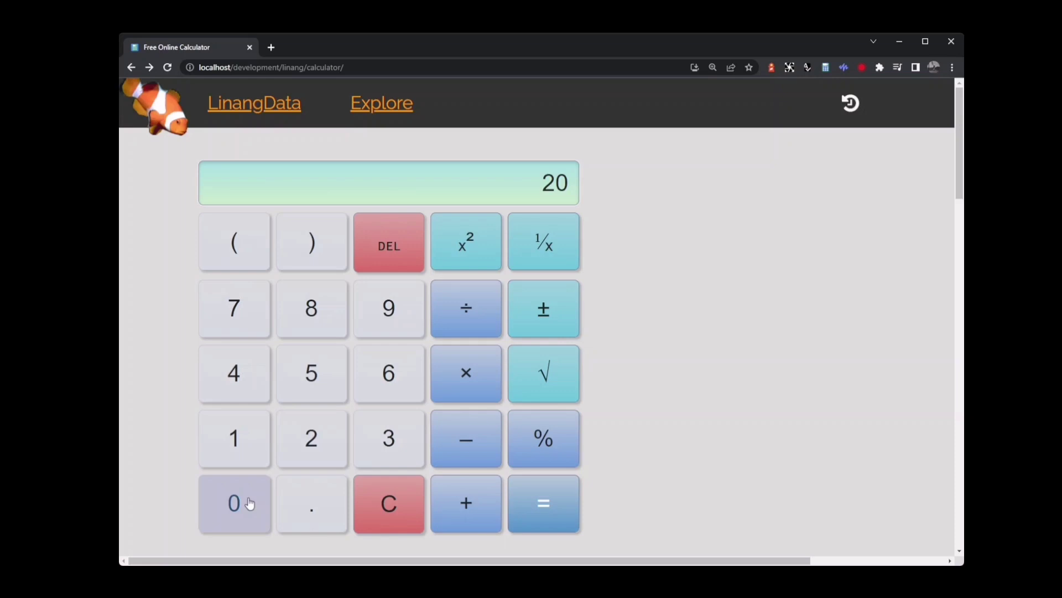
pyautogui.click(537, 446)
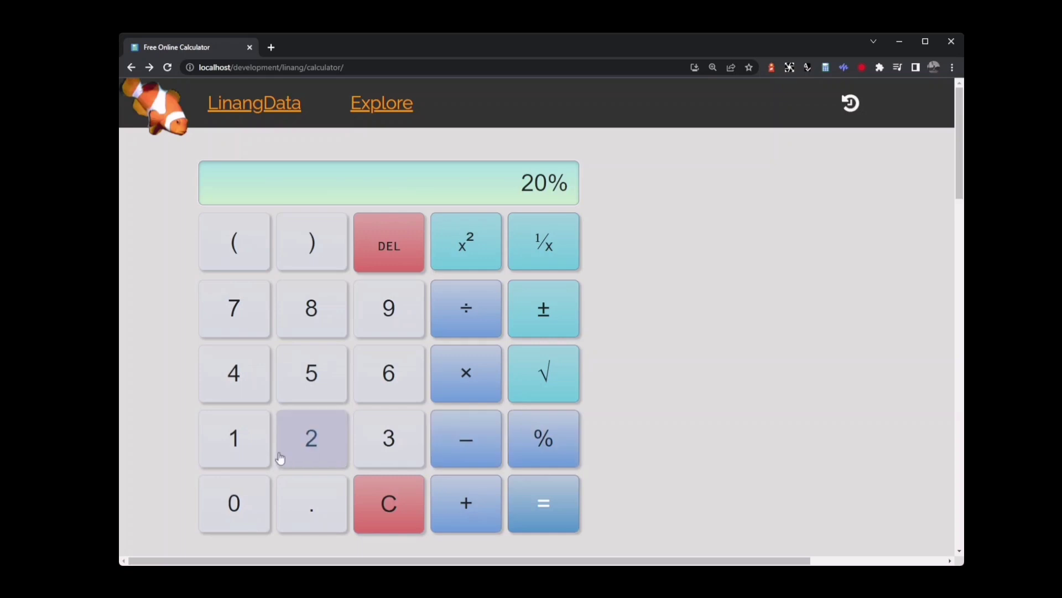
pyautogui.click(253, 447)
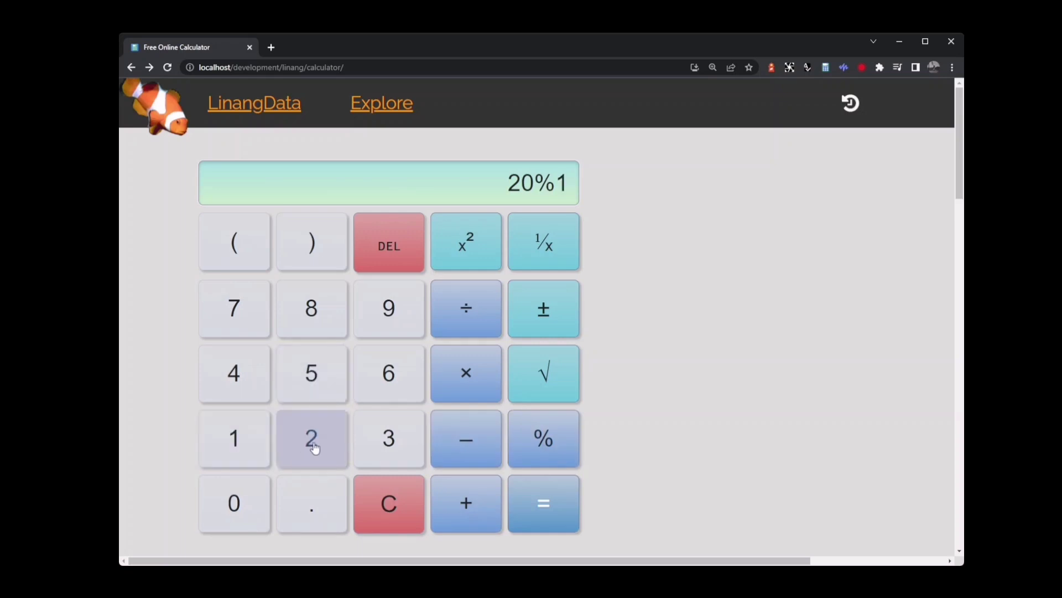
pyautogui.click(310, 441)
pyautogui.click(551, 500)
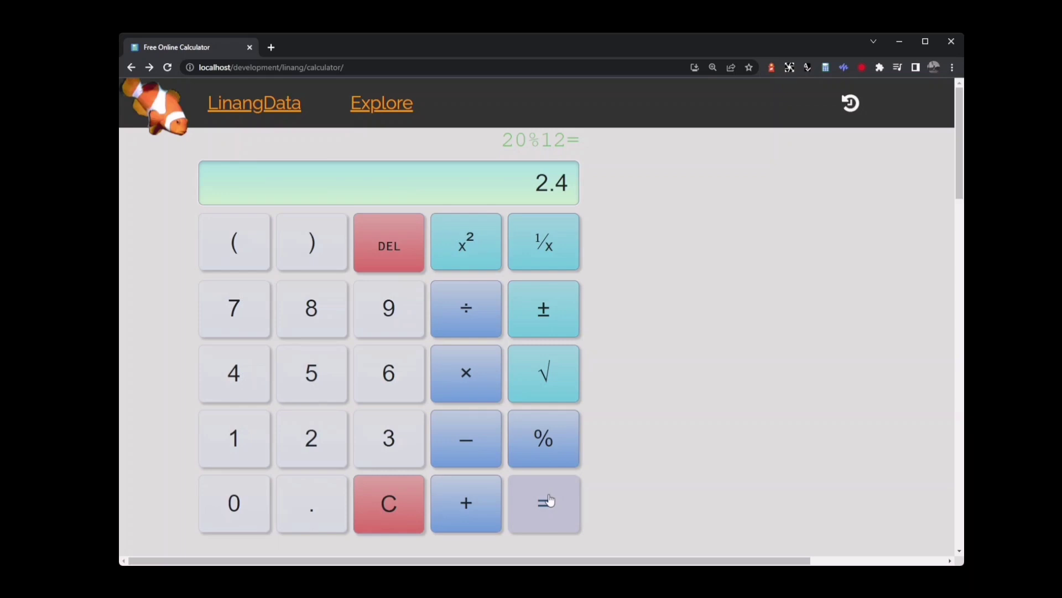
pyautogui.click(412, 502)
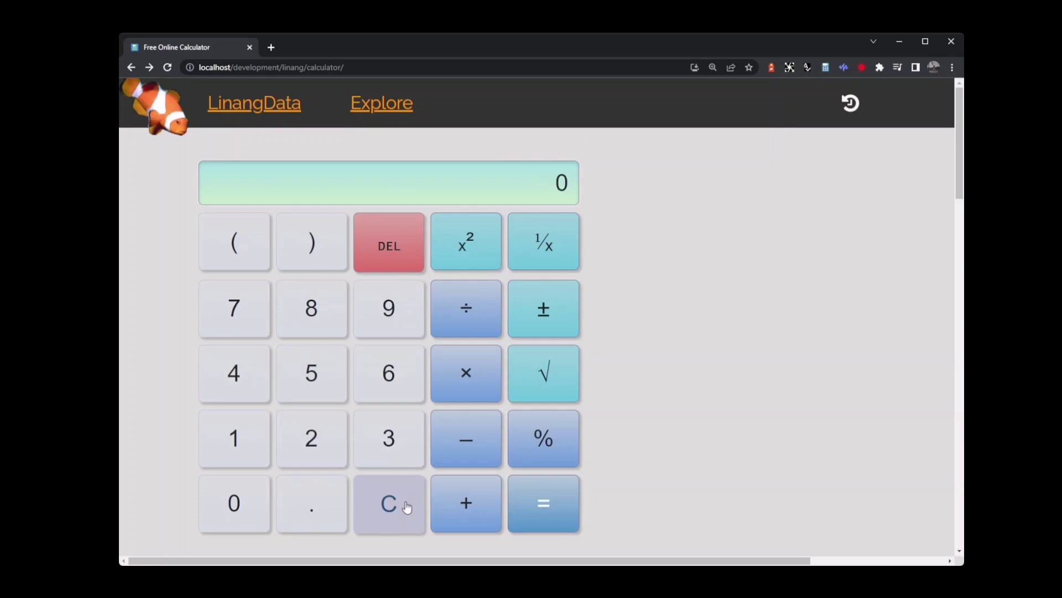
# Evaluate 20 × 12% to get 2.4, then clear back to 0
pyautogui.click(327, 458)
pyautogui.click(250, 504)
pyautogui.click(462, 387)
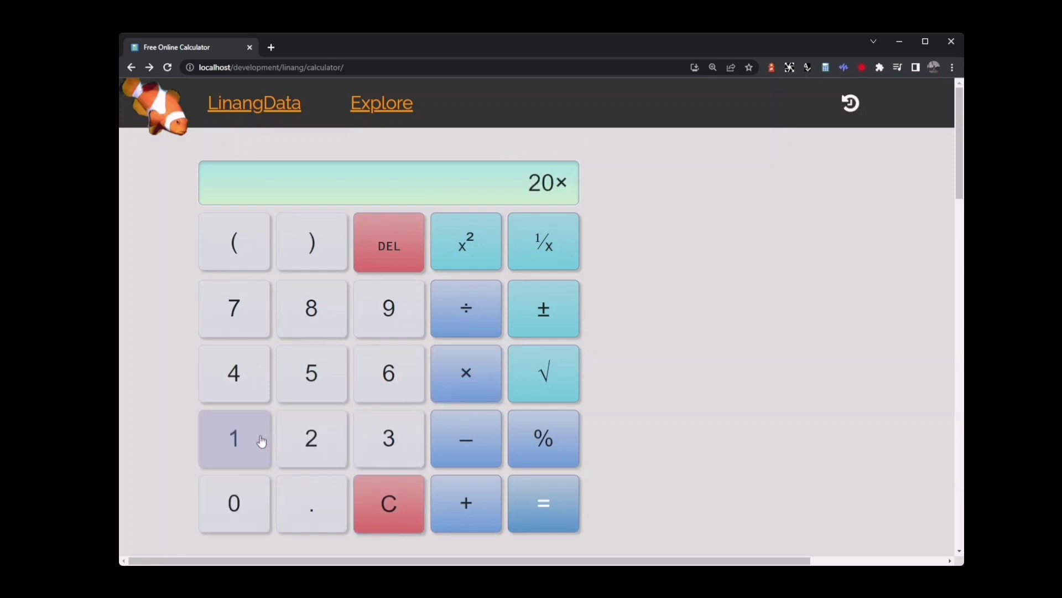
pyautogui.click(261, 440)
pyautogui.click(313, 441)
pyautogui.click(514, 440)
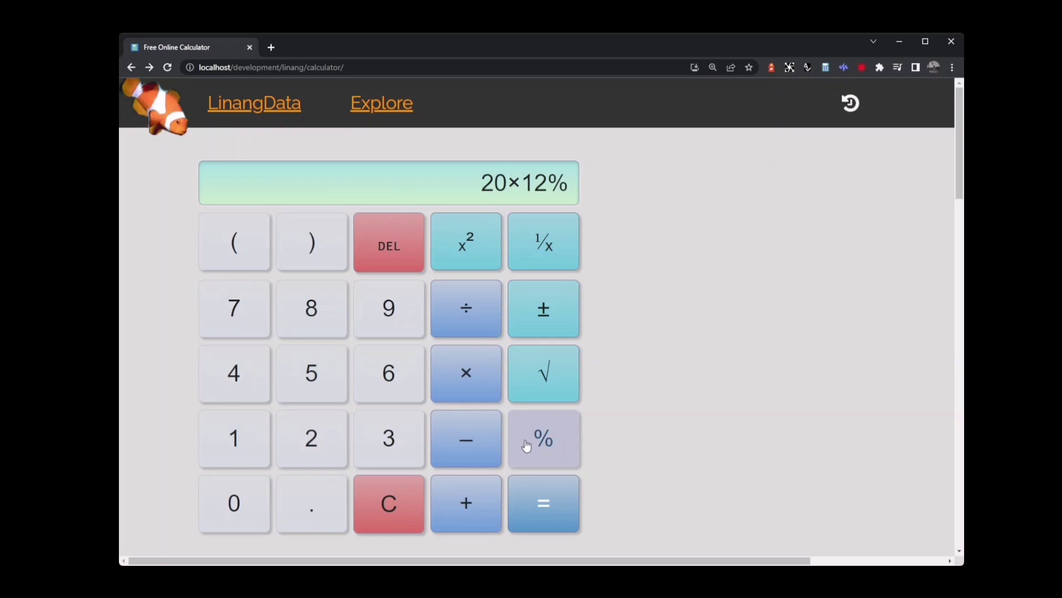
pyautogui.click(541, 516)
pyautogui.click(393, 504)
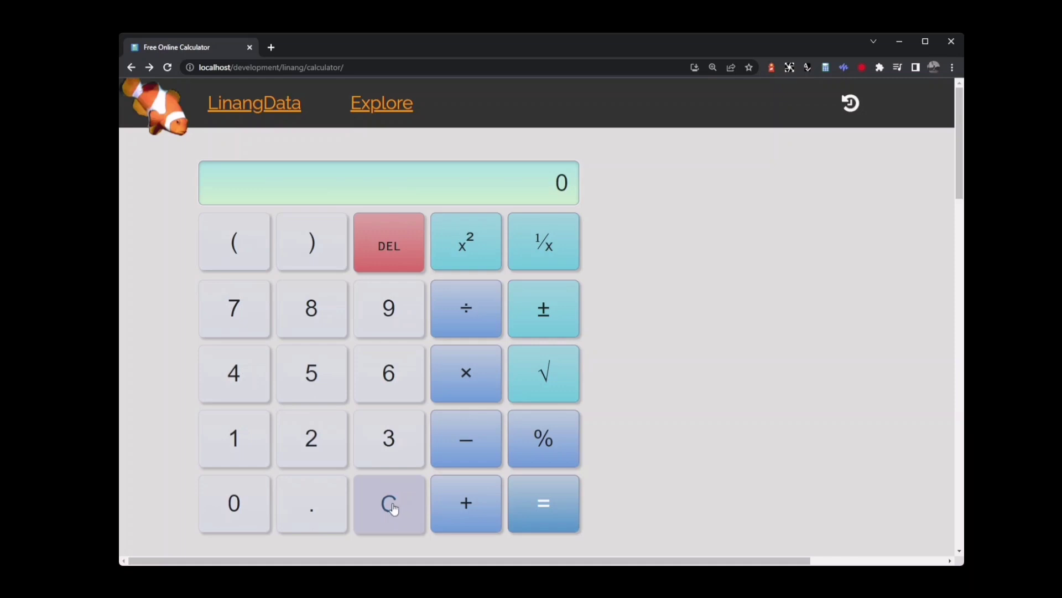
# Evaluate 20 + 12% to get 22.4, then clear back to 0
pyautogui.click(320, 438)
pyautogui.click(227, 505)
pyautogui.click(463, 501)
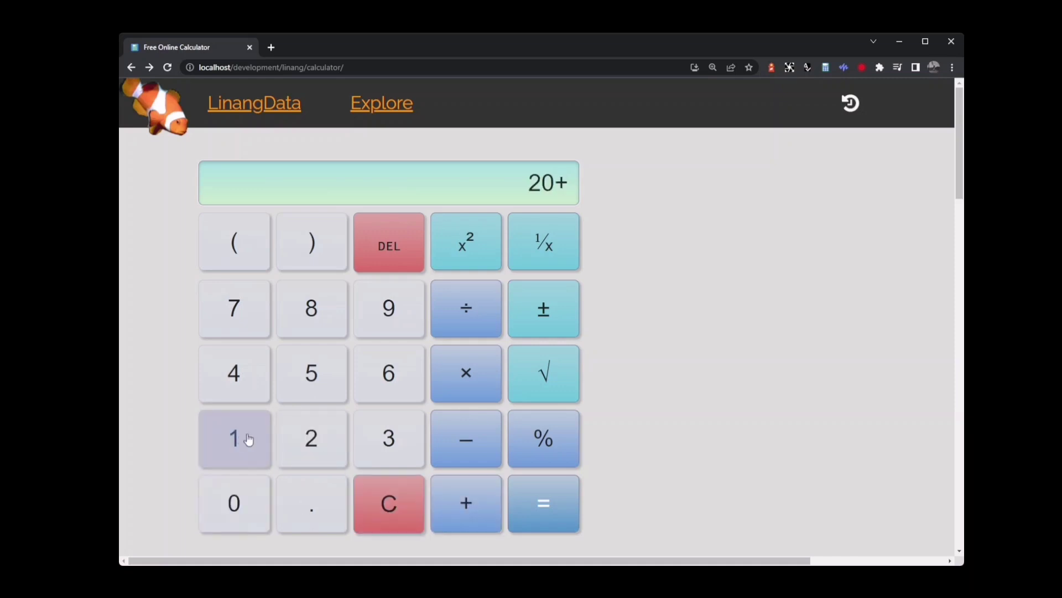
pyautogui.click(244, 439)
pyautogui.click(309, 446)
pyautogui.click(550, 446)
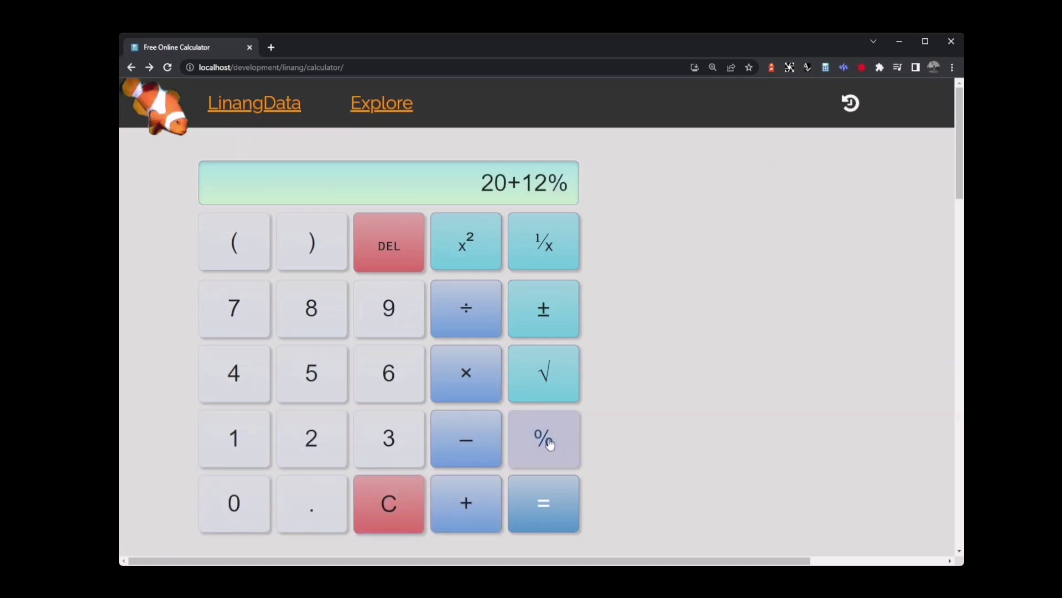
pyautogui.click(553, 518)
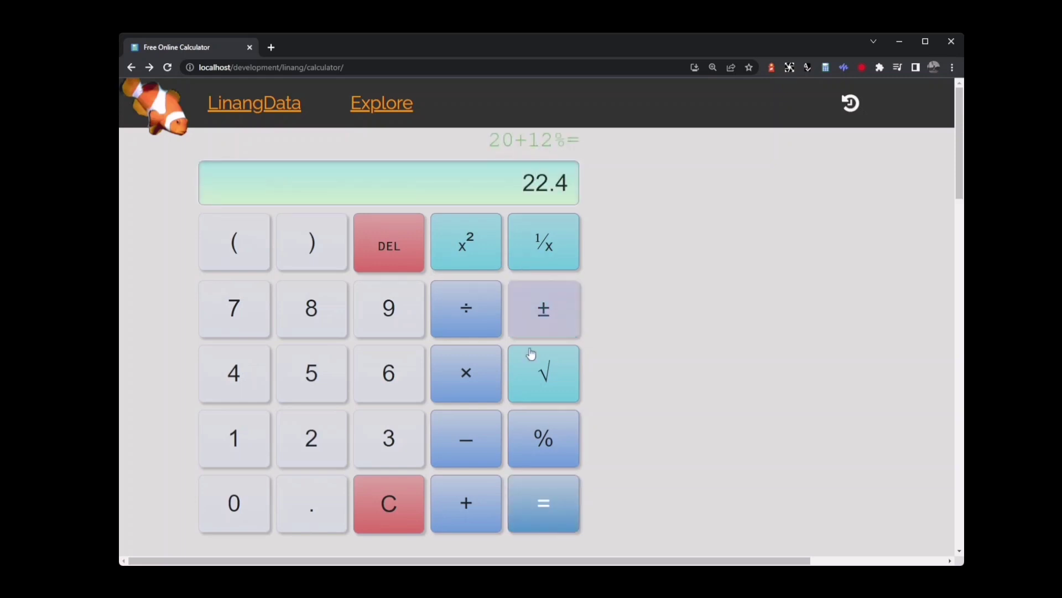
pyautogui.click(403, 510)
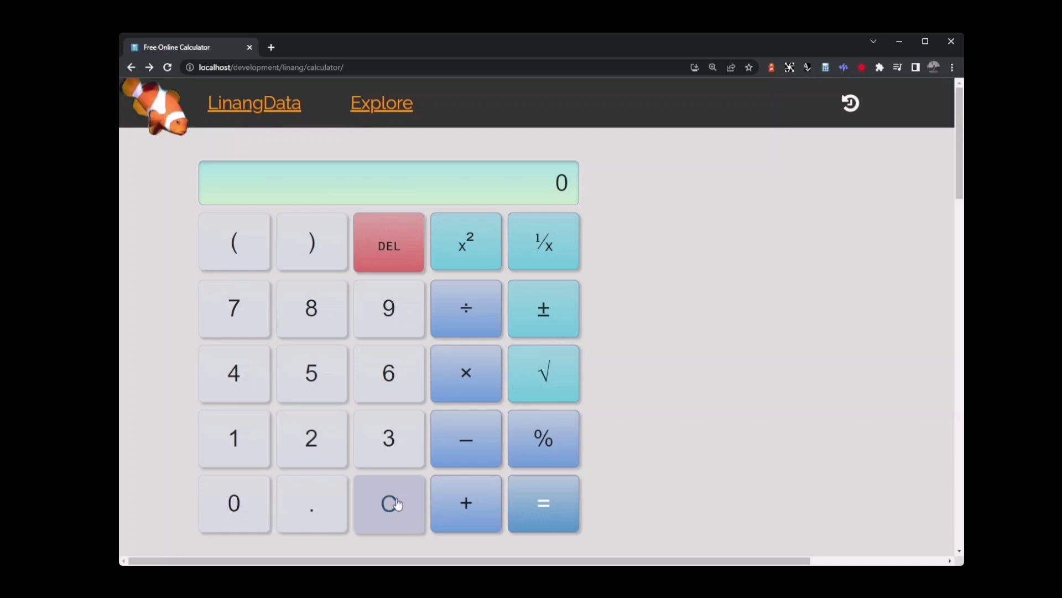
# Evaluate 20 − 20% to get 16
pyautogui.click(286, 468)
pyautogui.click(244, 503)
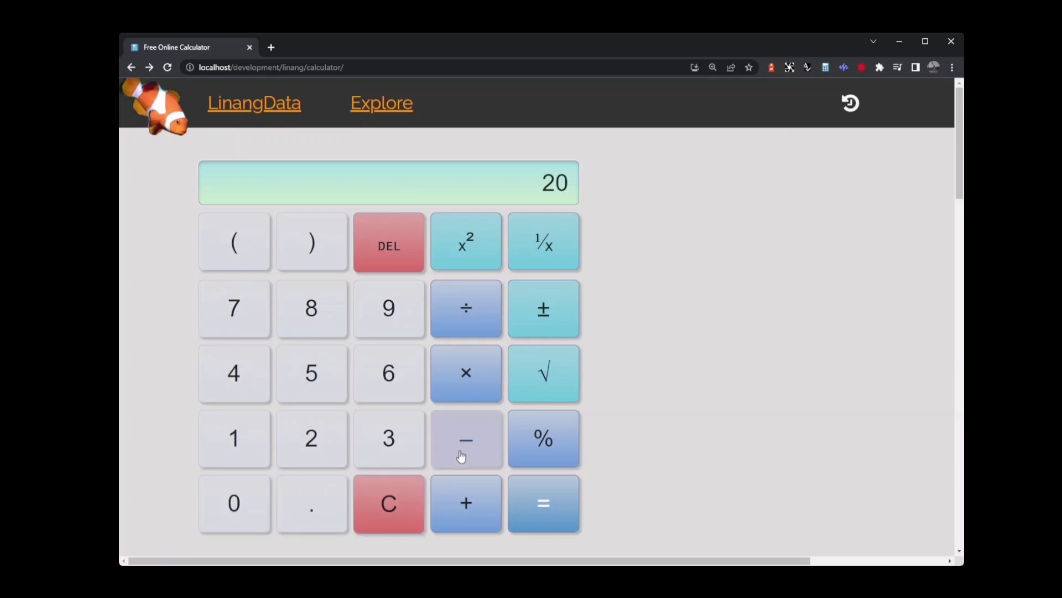
pyautogui.click(462, 457)
pyautogui.click(310, 440)
pyautogui.click(256, 497)
pyautogui.click(572, 444)
pyautogui.click(561, 502)
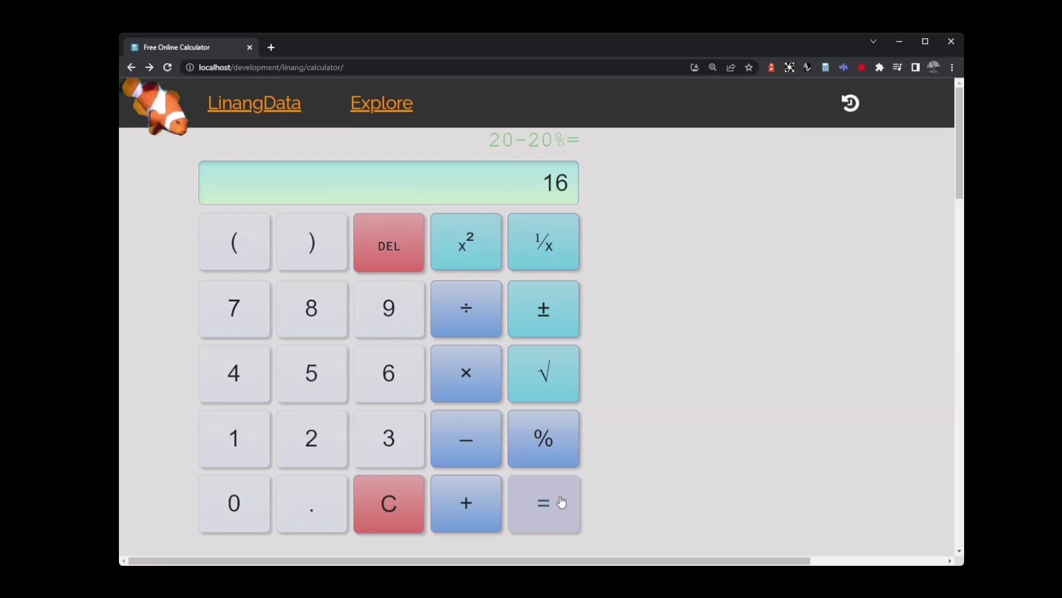
# Add 12% to the answer 16 for 17.92, then clear back to 0
pyautogui.click(468, 502)
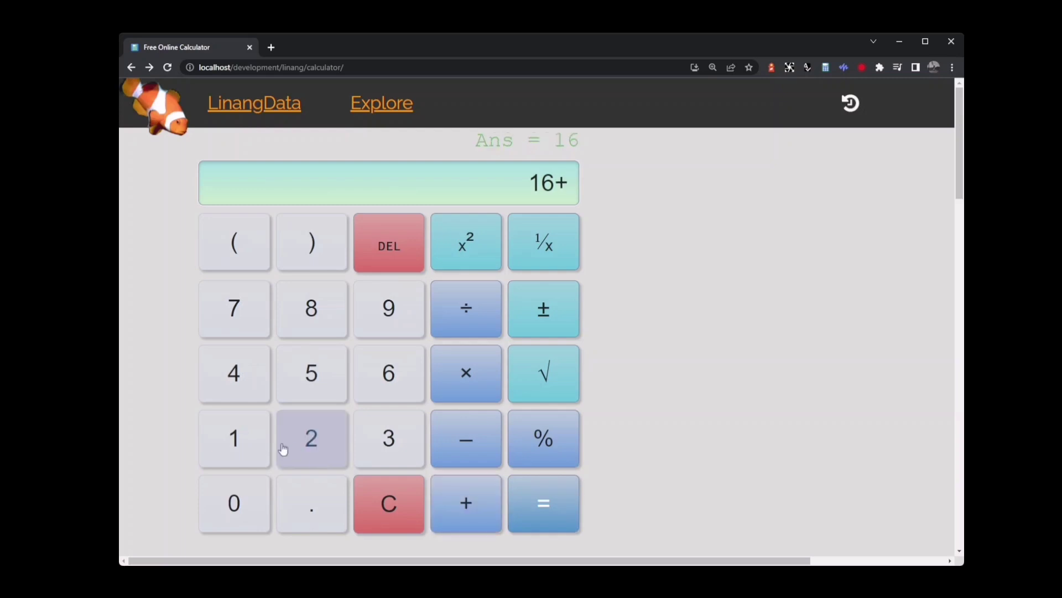
pyautogui.click(246, 446)
pyautogui.click(308, 436)
pyautogui.click(538, 450)
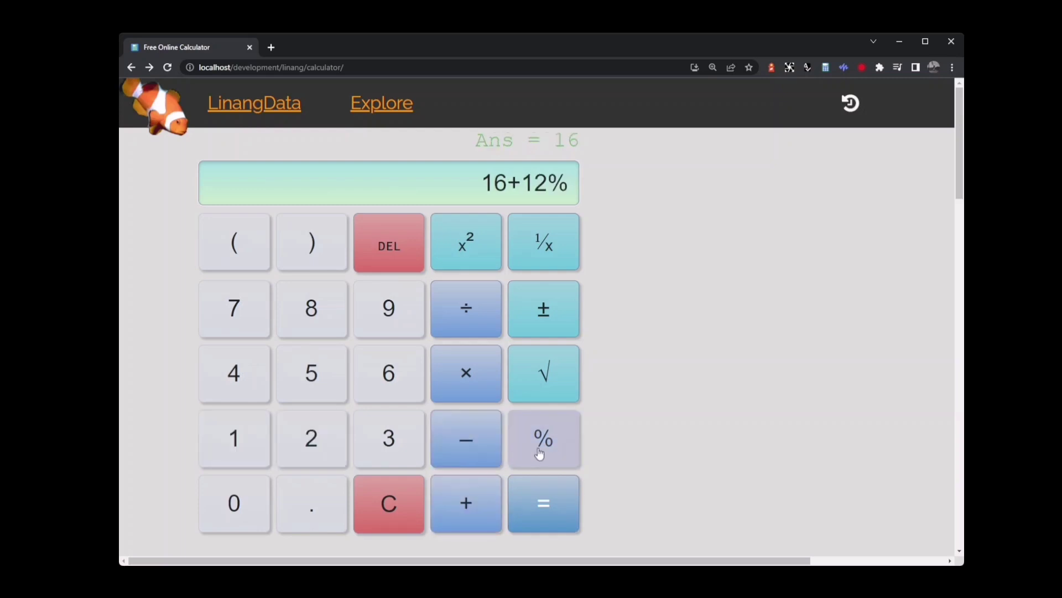
pyautogui.click(545, 517)
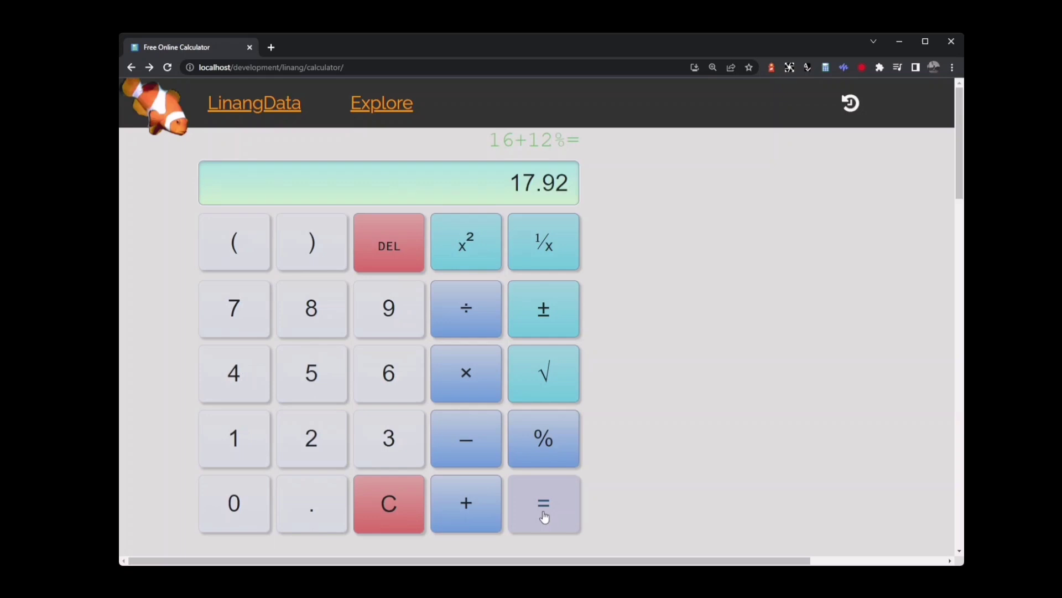
pyautogui.click(403, 501)
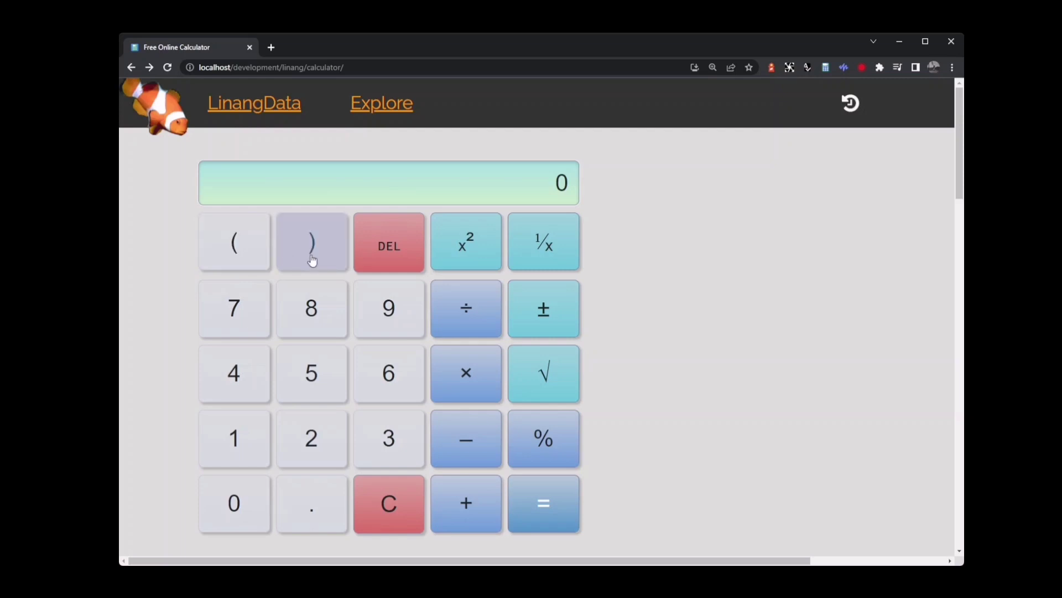
# Enter 2+3×2 and evaluate it, getting 8 since multiplication comes first
pyautogui.click(311, 442)
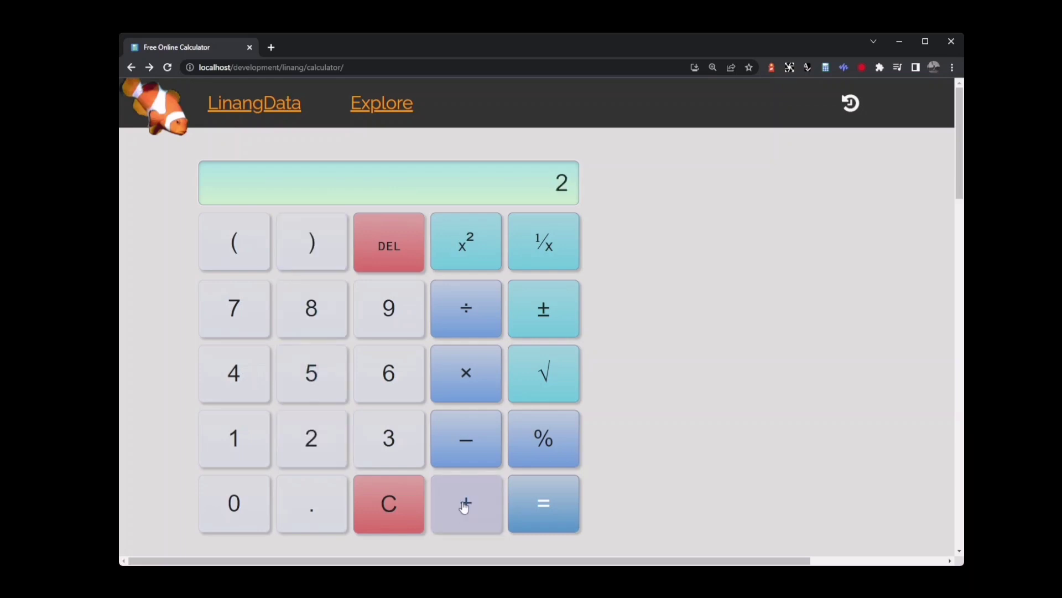
pyautogui.click(465, 502)
pyautogui.click(415, 457)
pyautogui.click(465, 373)
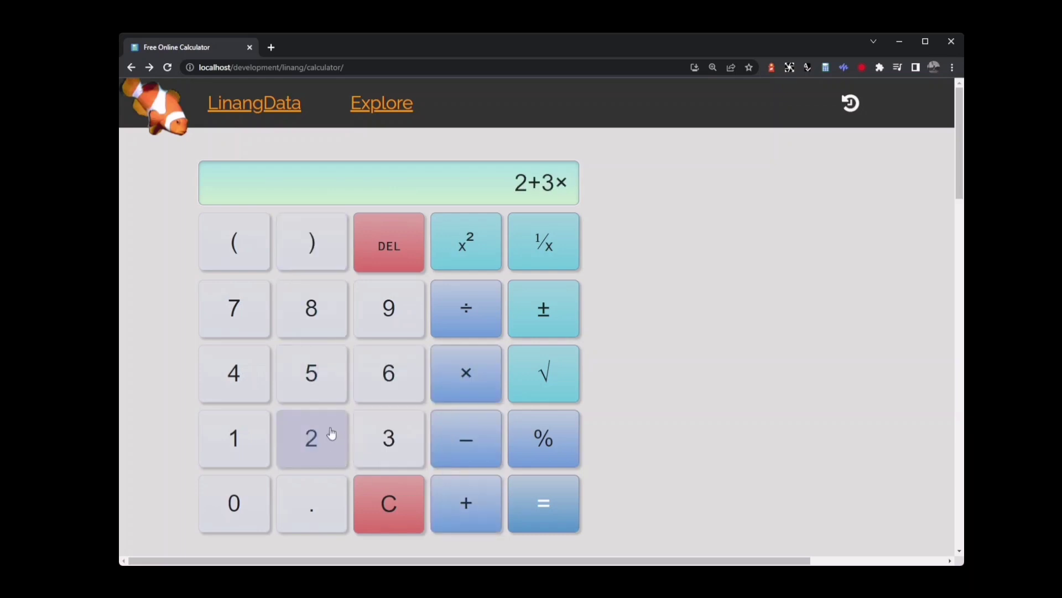
pyautogui.click(329, 437)
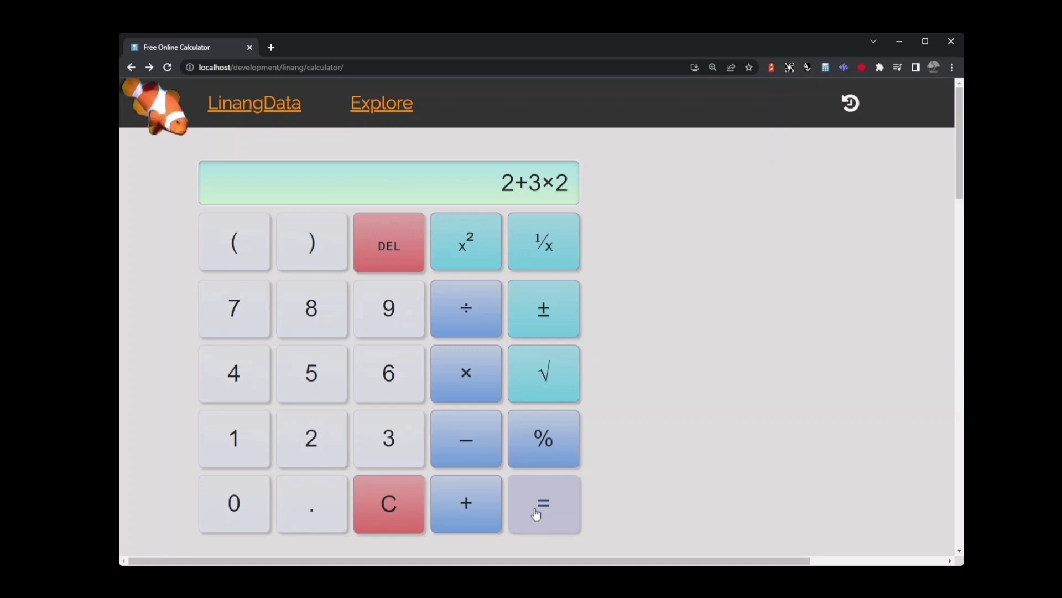
pyautogui.click(537, 515)
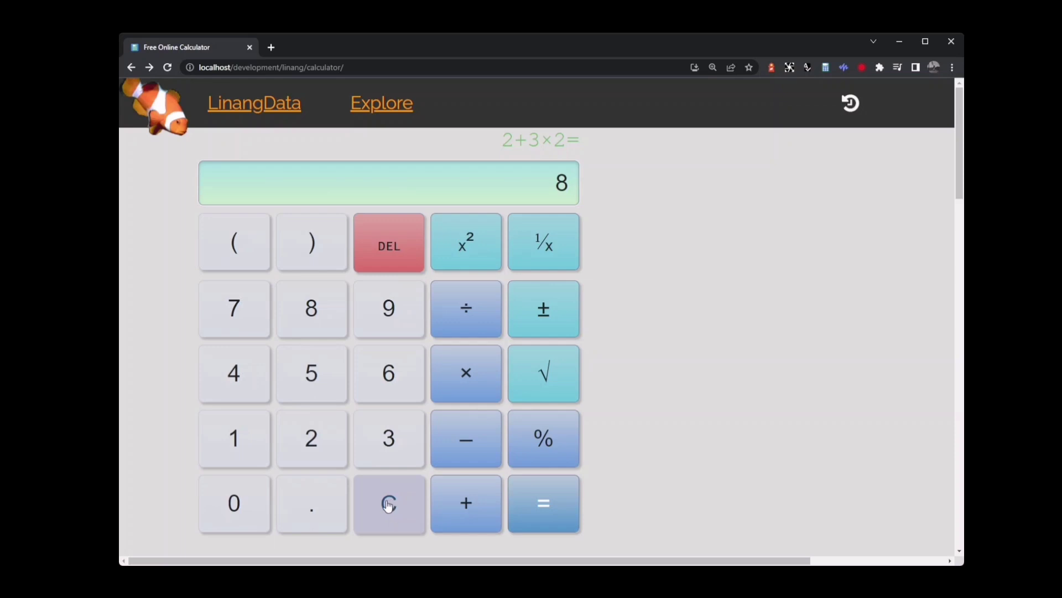
# Clear the display, then enter (2+3)×2 and evaluate it to 10
pyautogui.click(390, 506)
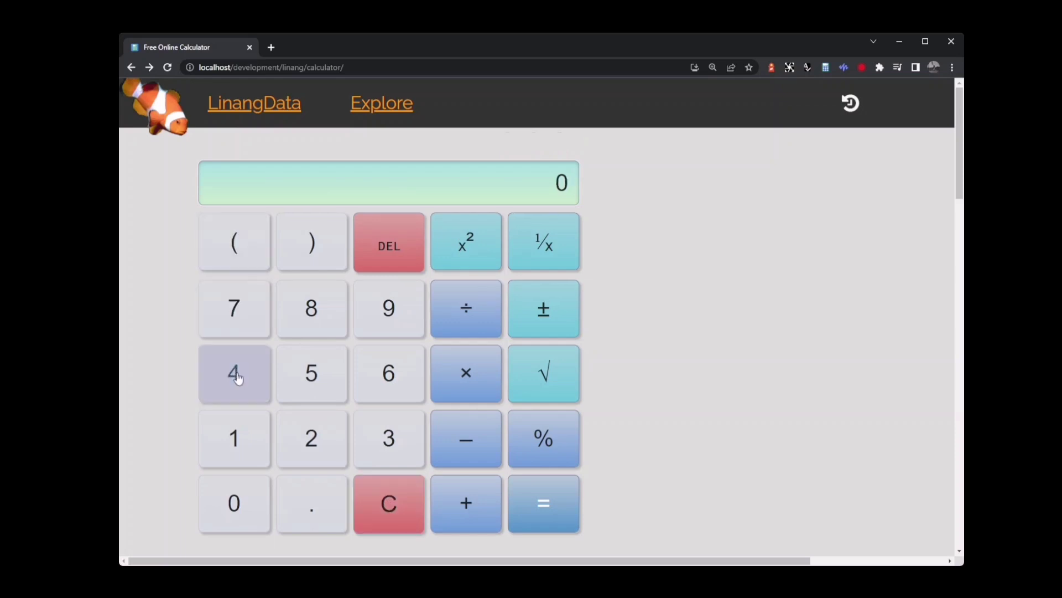
pyautogui.click(235, 249)
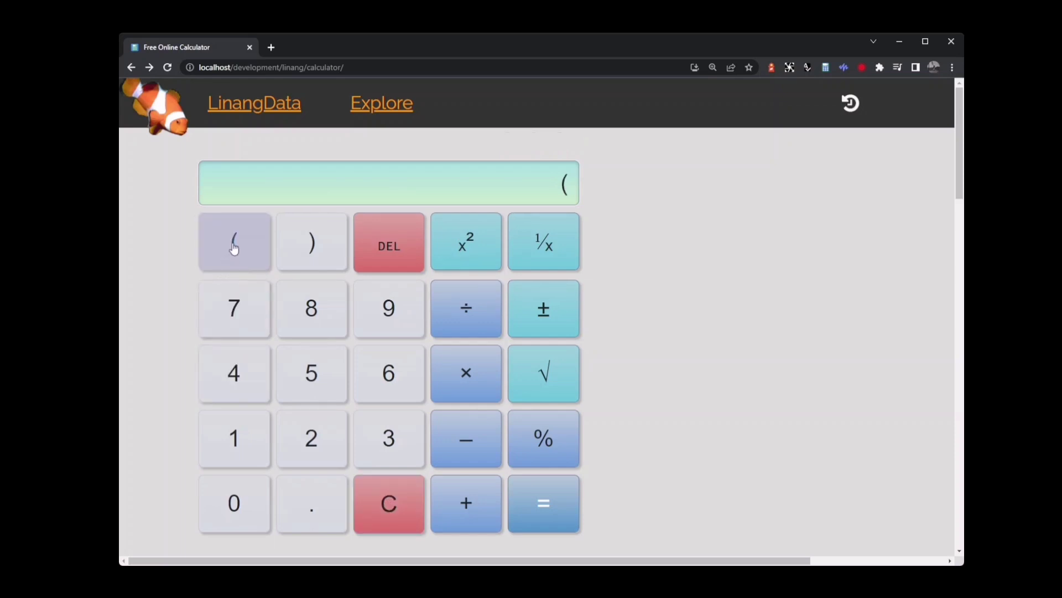
pyautogui.click(318, 466)
pyautogui.click(446, 511)
pyautogui.click(402, 453)
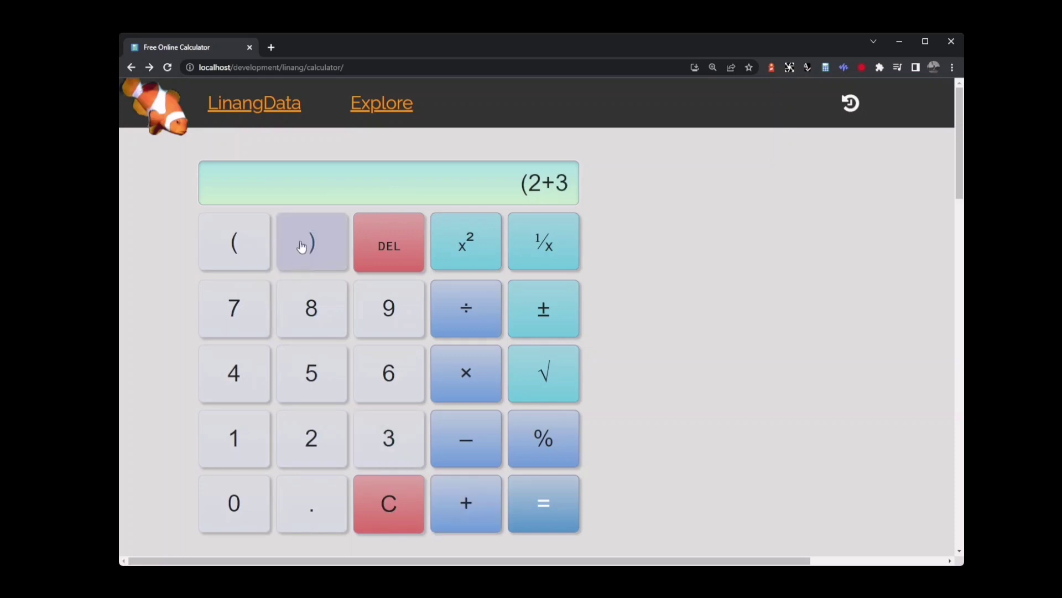
pyautogui.click(302, 247)
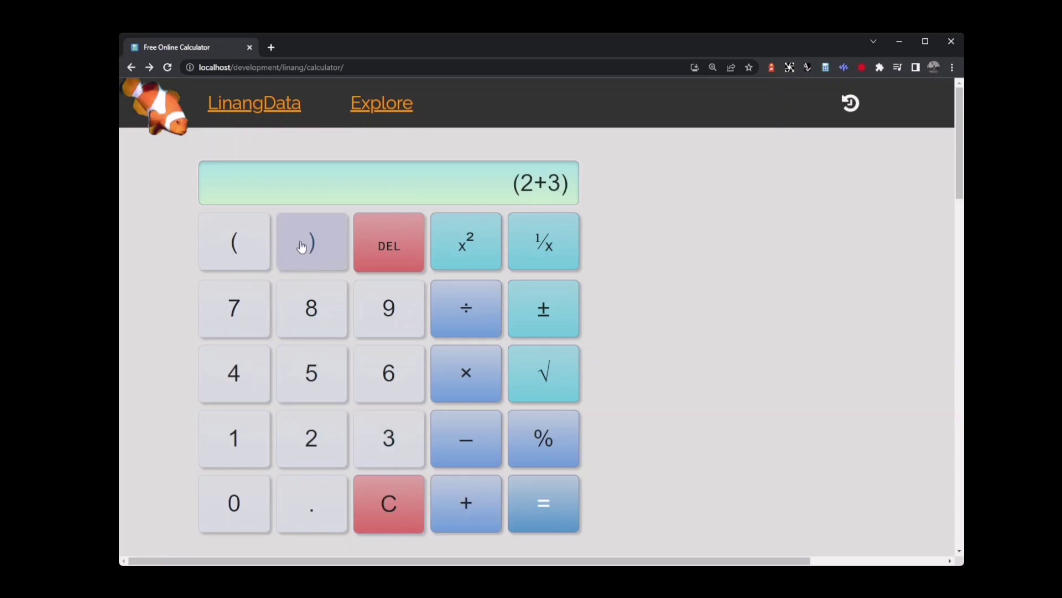
pyautogui.click(466, 380)
pyautogui.click(325, 446)
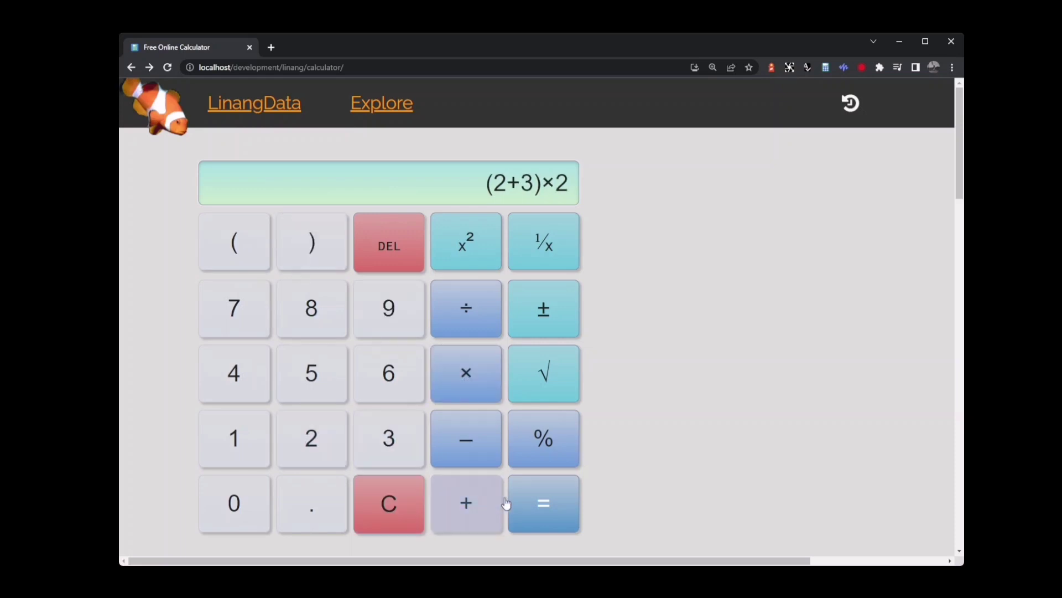
pyautogui.click(541, 498)
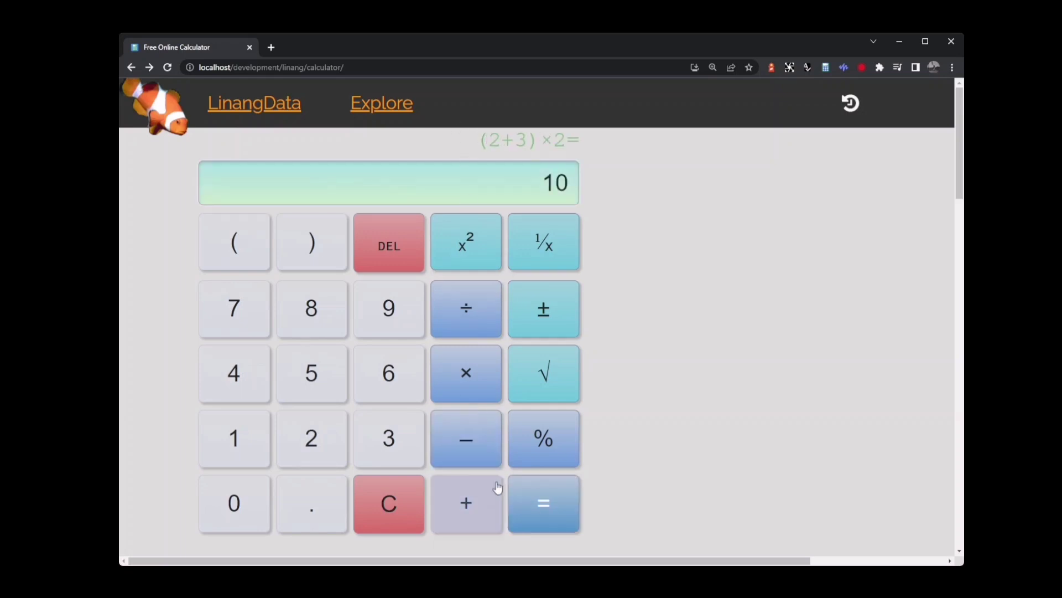
# Show the history dropdown listing calculations from (2+3)×2 back to 10²
pyautogui.click(851, 103)
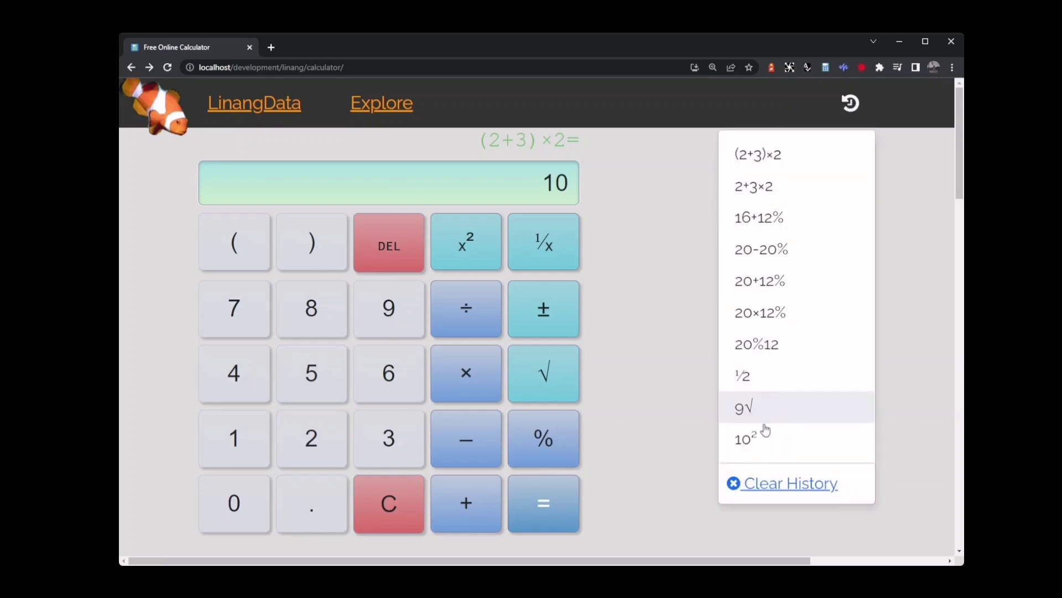